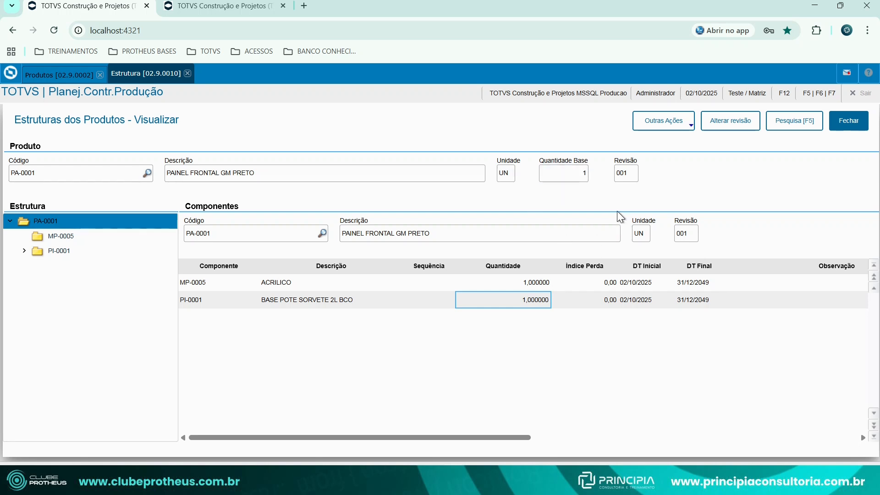
Expand PI-0001 in the structure of PA-0001 to examine its components, and close the structure maintenance
click(25, 250)
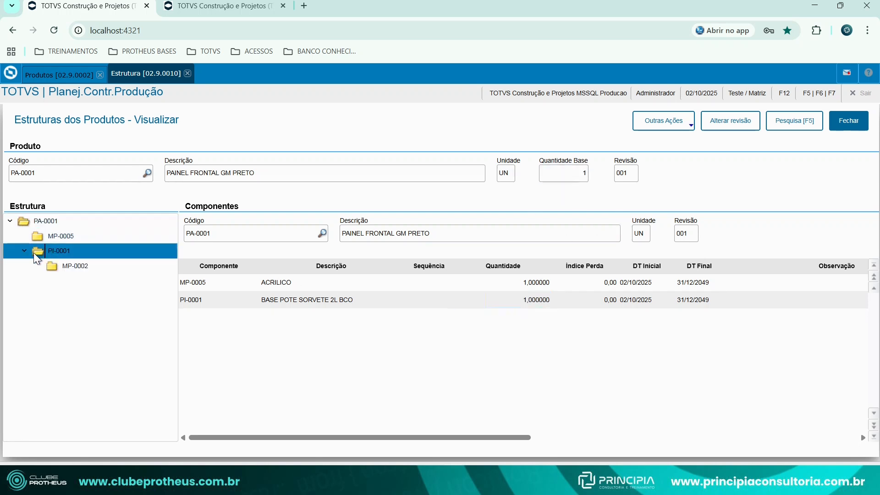
click(189, 282)
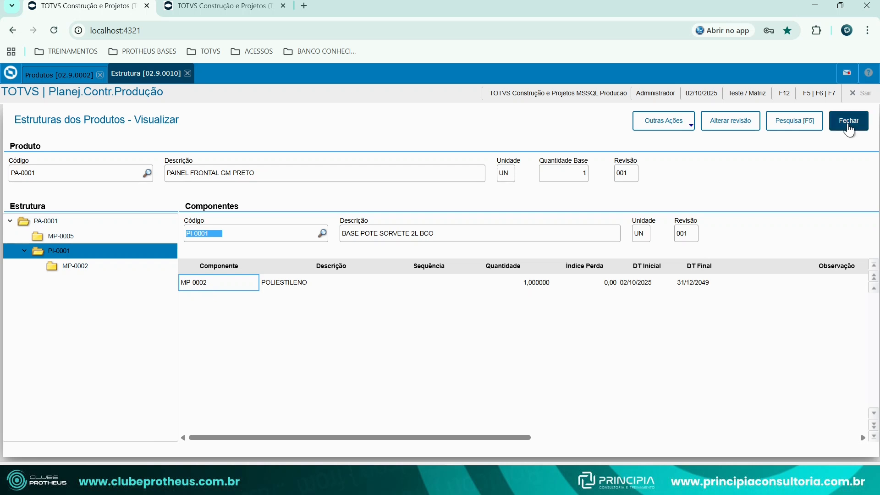
click(849, 121)
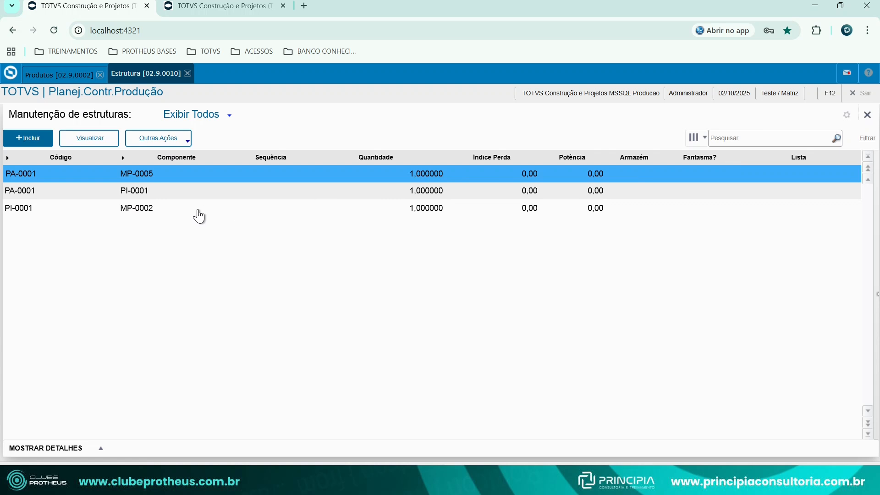
click(868, 115)
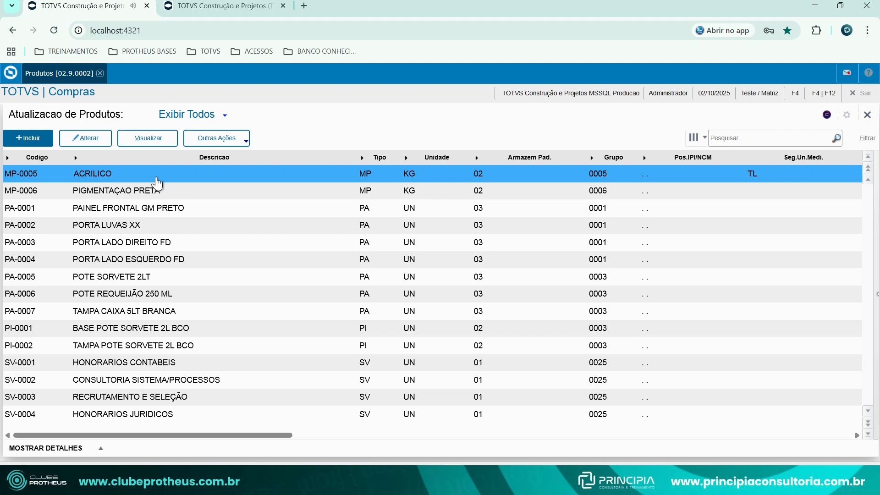
Open product MP-0005 for editing and review its packaging quantity and economic lot in the MRP/supply data
click(96, 143)
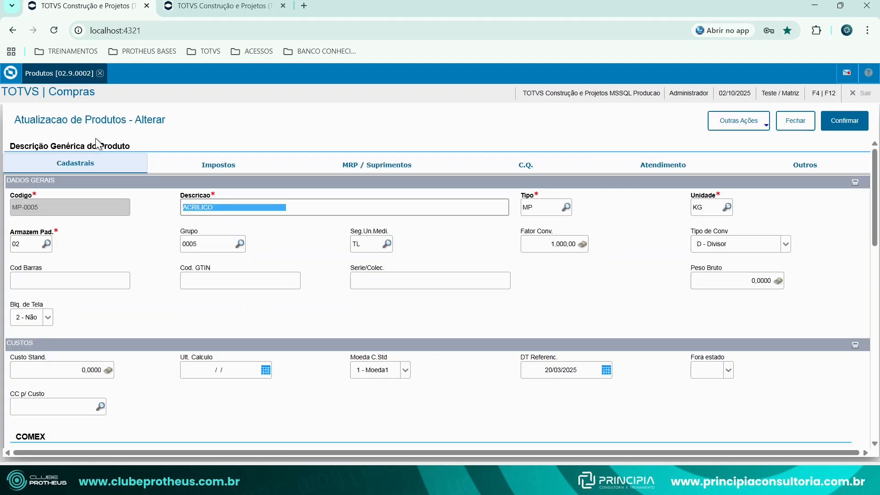
click(376, 163)
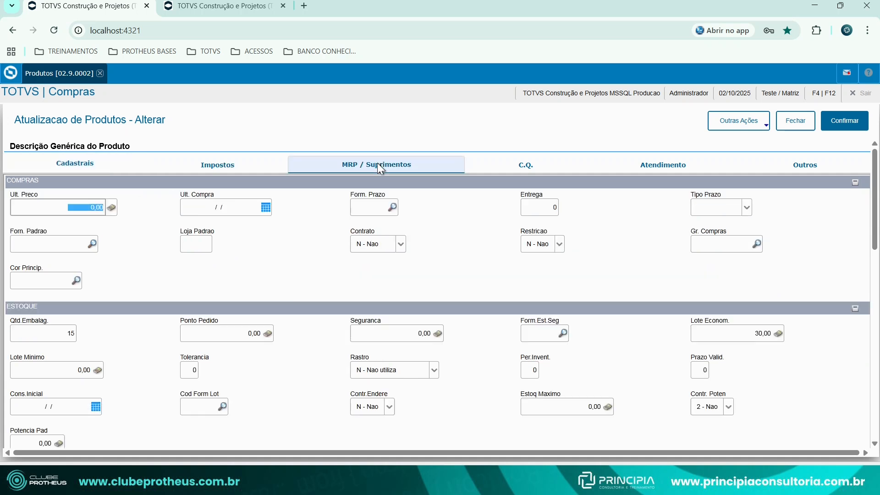
click(41, 337)
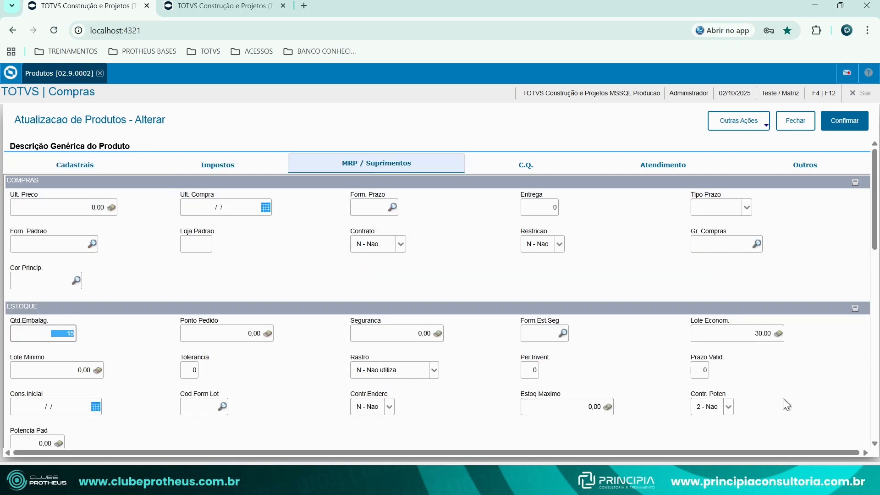
click(766, 338)
click(743, 339)
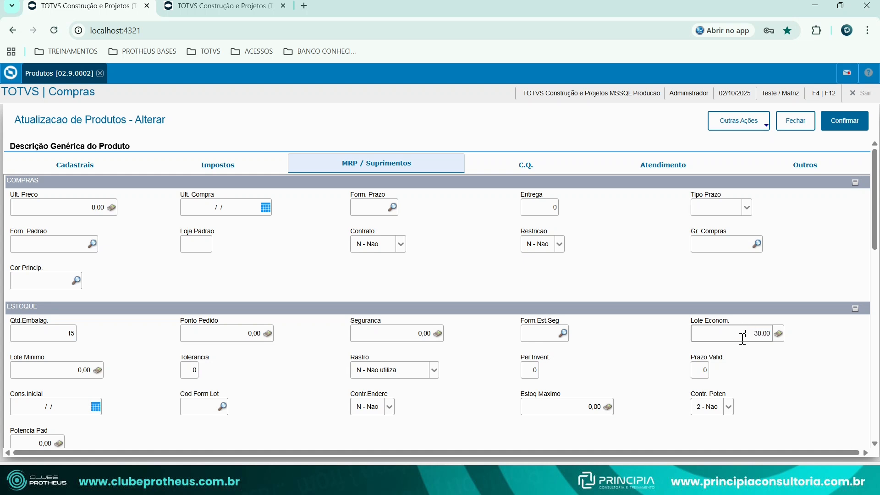
click(196, 373)
click(48, 341)
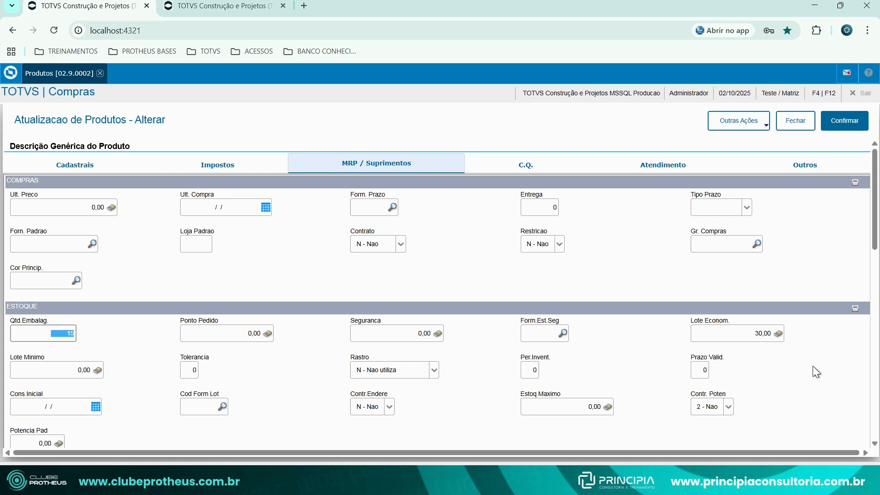
Try to set the economic lot (Lote Econom.) of MP-0005 to 25
click(762, 334)
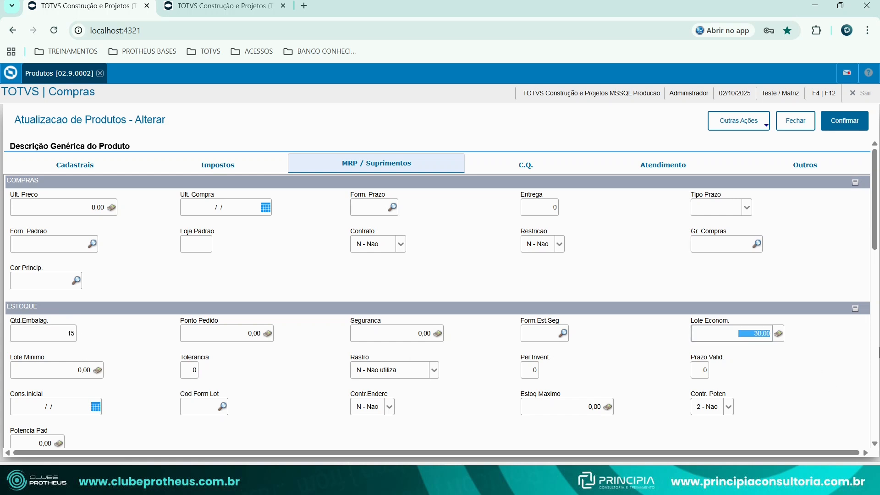
text(25)
key(Tab)
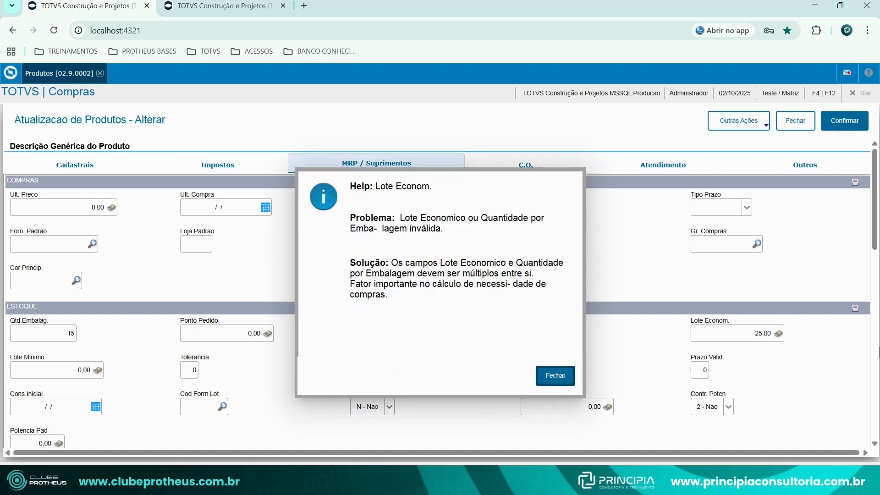
key(Return)
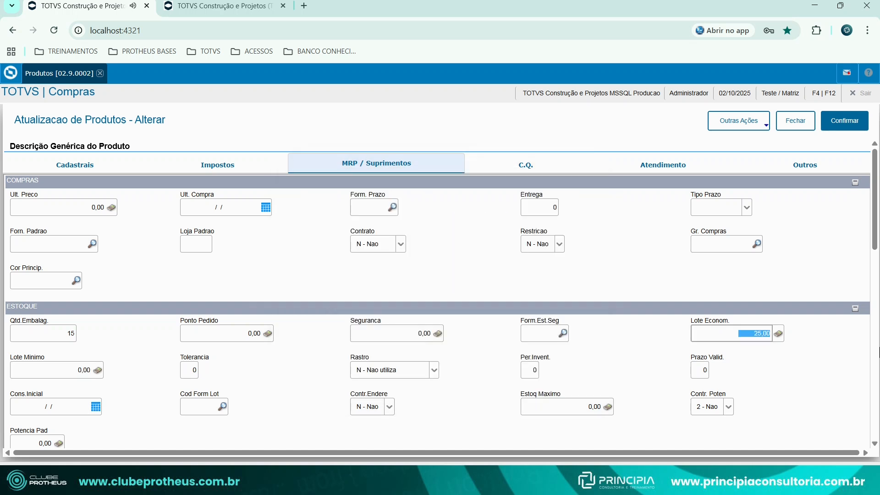
Try an economic lot of 45 for MP-0005, and restore the value to 30
text(45)
key(Tab)
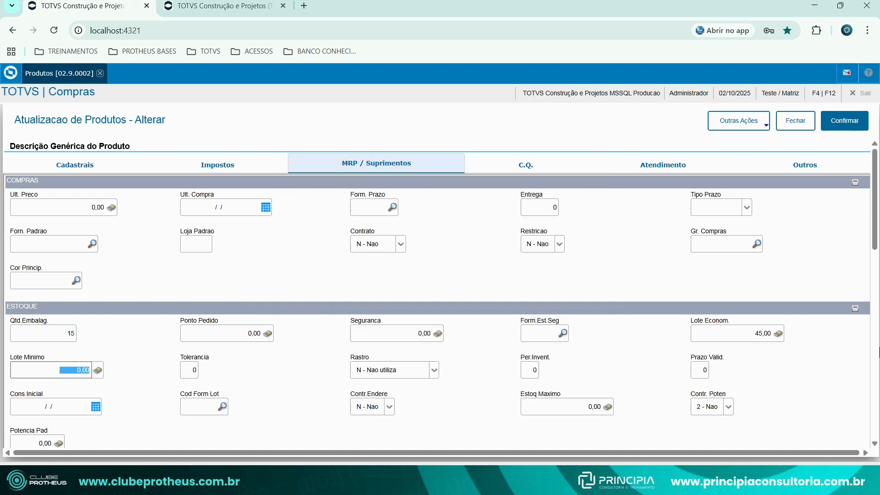
key(shift+Tab)
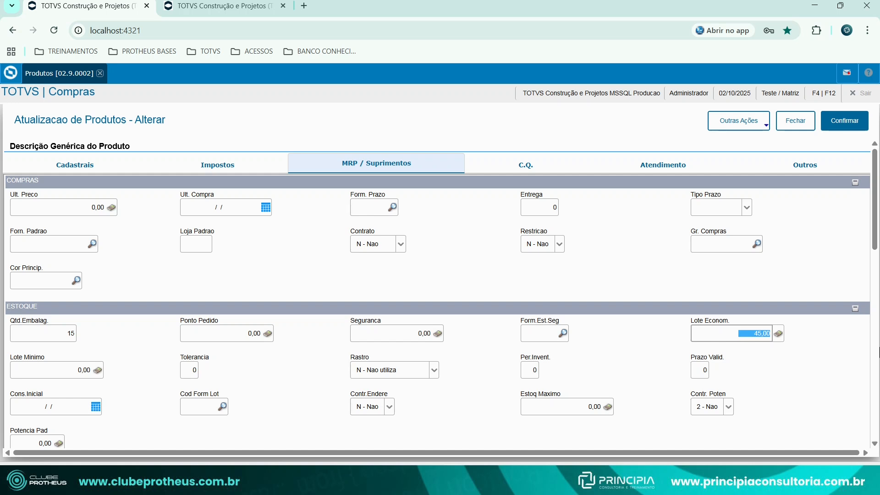
text(30)
key(Tab)
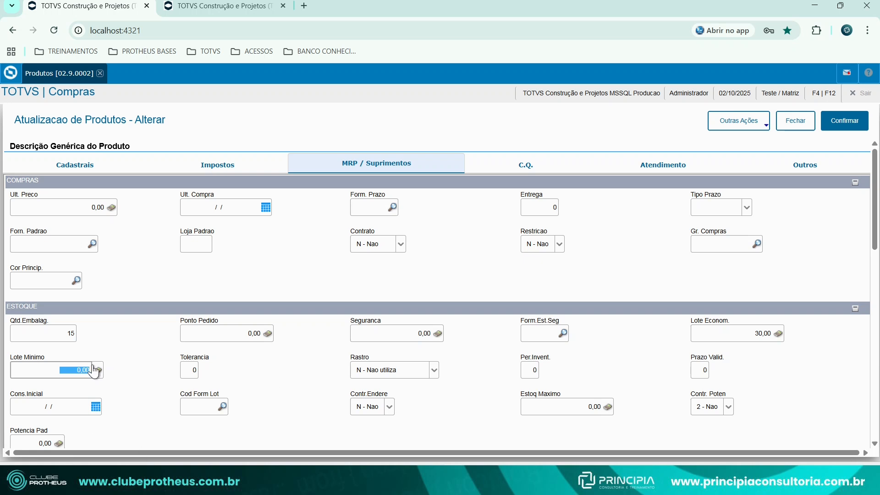
Try a minimum lot (Lote Minimo) of 100 for MP-0005, and clear it again
click(80, 372)
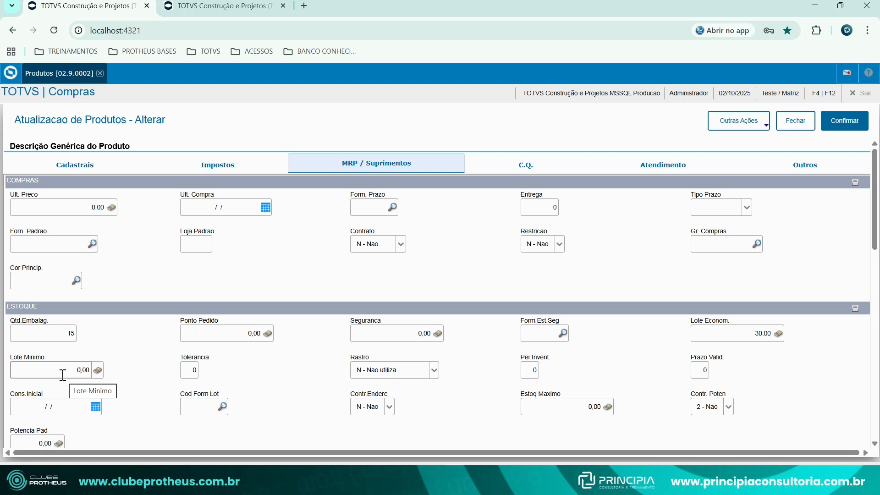
drag(66, 371, 185, 376)
text(100)
key(Tab)
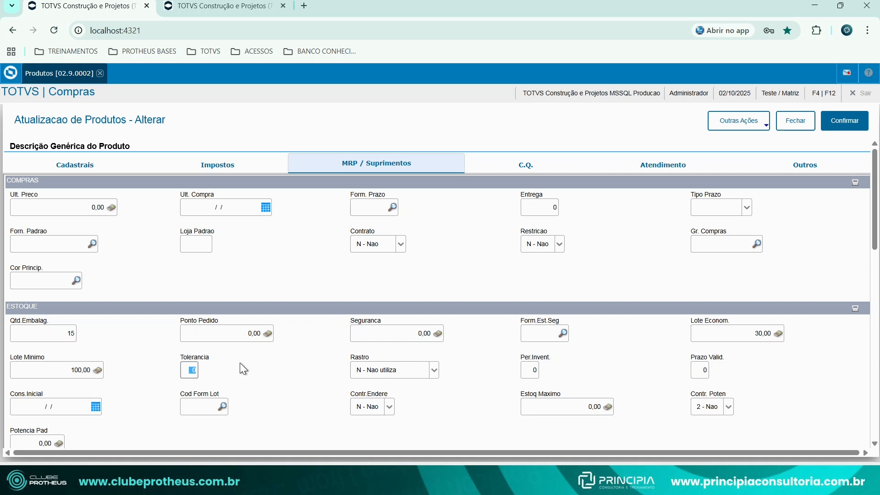
key(shift+Tab)
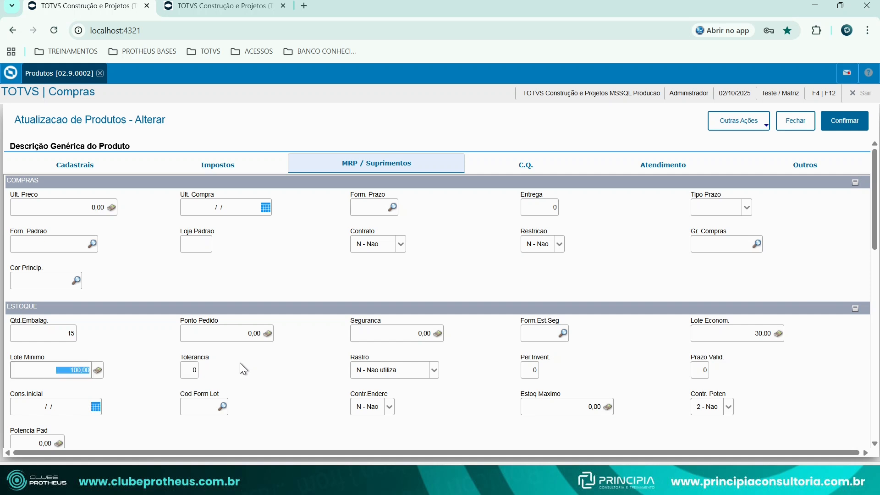
key(BackSpace)
key(shift+Tab)
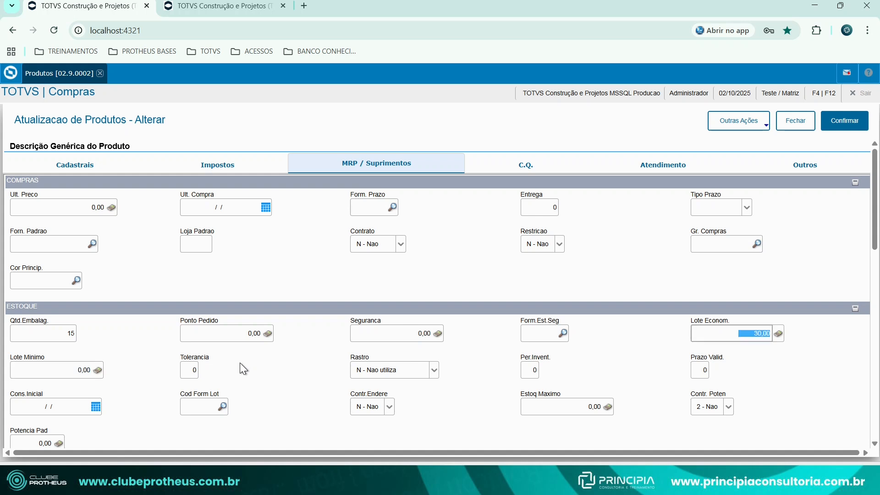
Compare the packaging quantity, minimum lot and economic lot fields of MP-0005
click(60, 334)
click(70, 374)
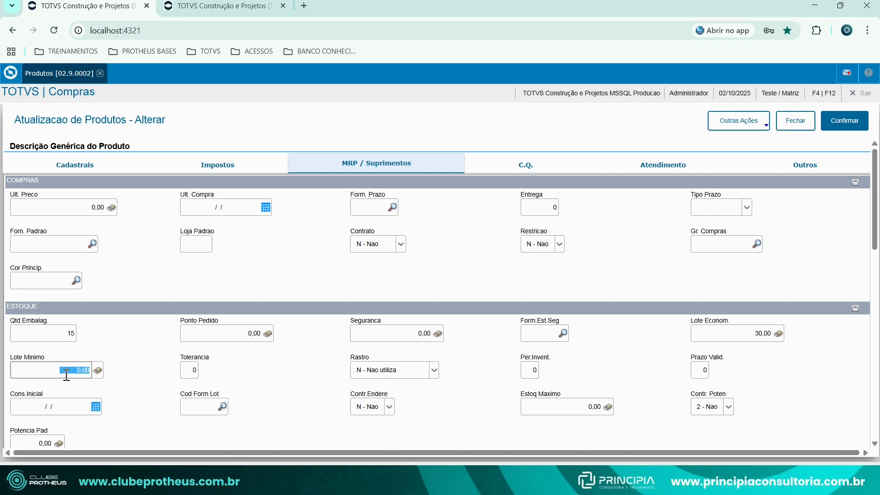
click(66, 333)
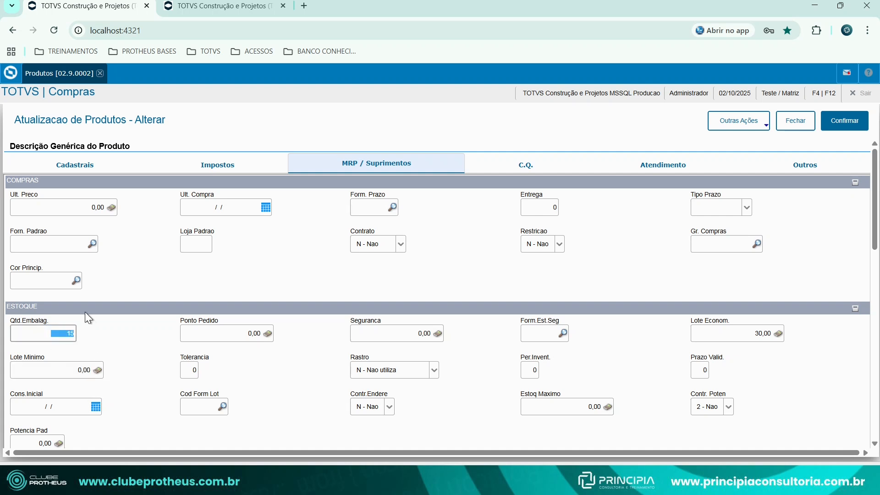
click(56, 331)
click(749, 333)
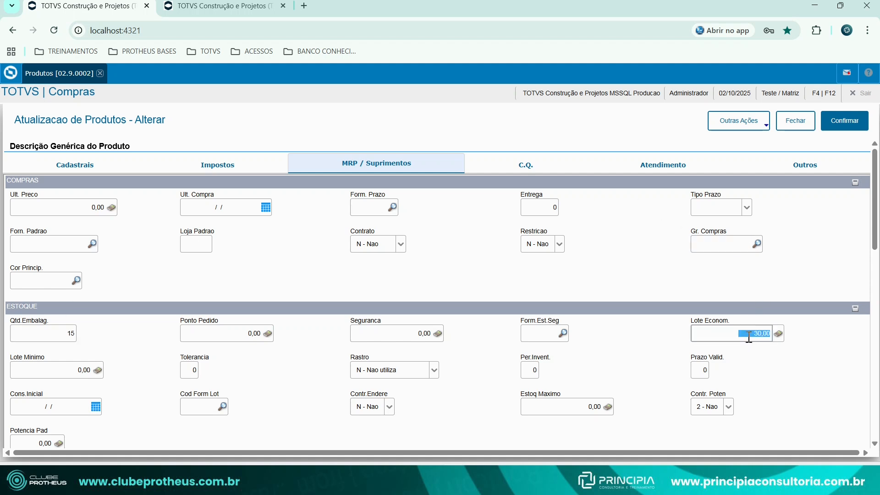
click(747, 337)
drag(748, 334, 767, 342)
click(47, 331)
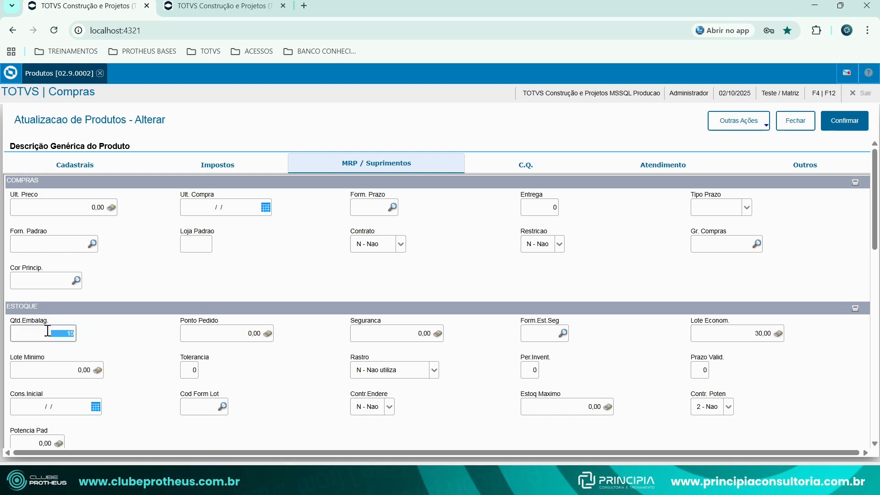
click(62, 374)
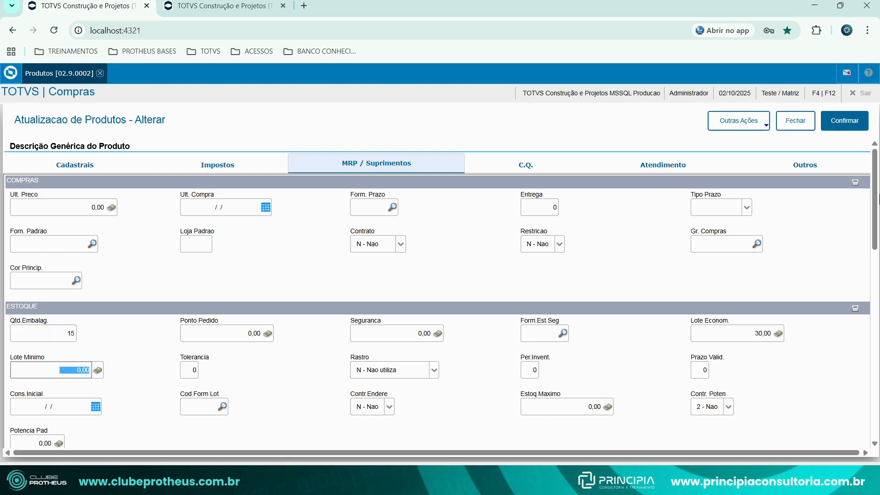
Save the product record for MP-0005 and dismiss the confirmation
click(853, 122)
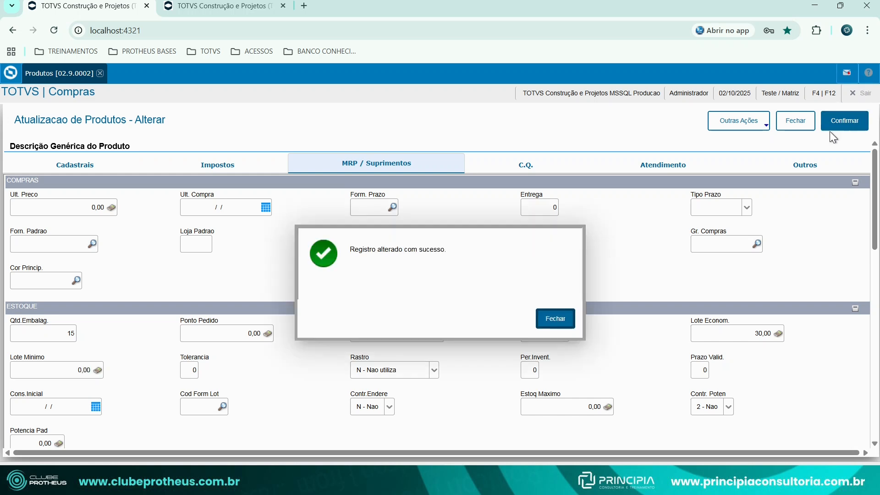
click(557, 324)
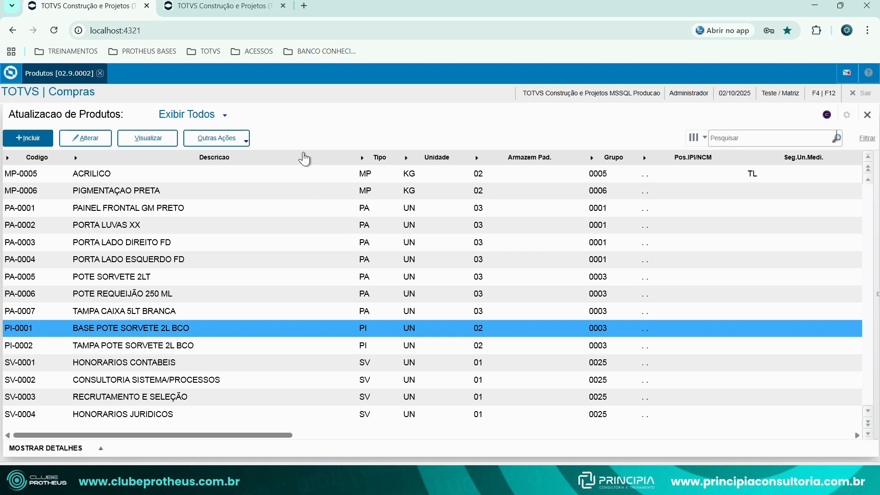
View product PI-0001 and examine its packaging quantity, minimum lot and economic lot in the MRP/supply data, closing the record when done
click(137, 140)
click(374, 166)
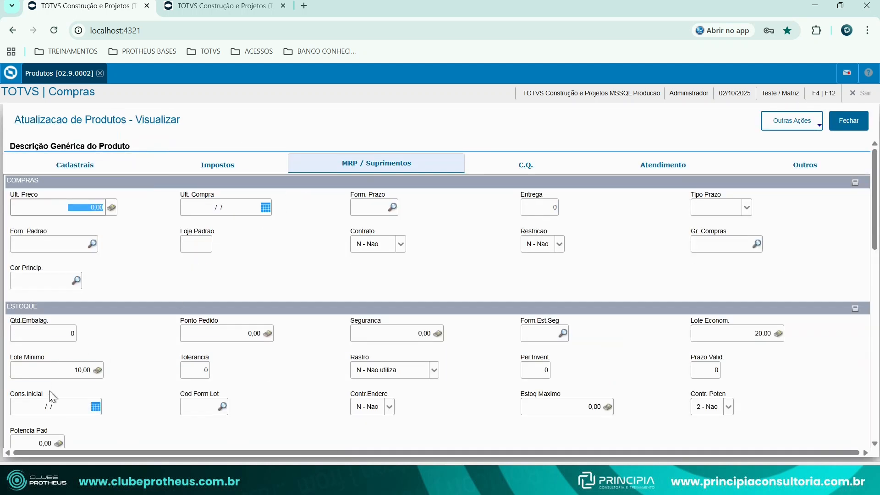
click(37, 334)
click(68, 369)
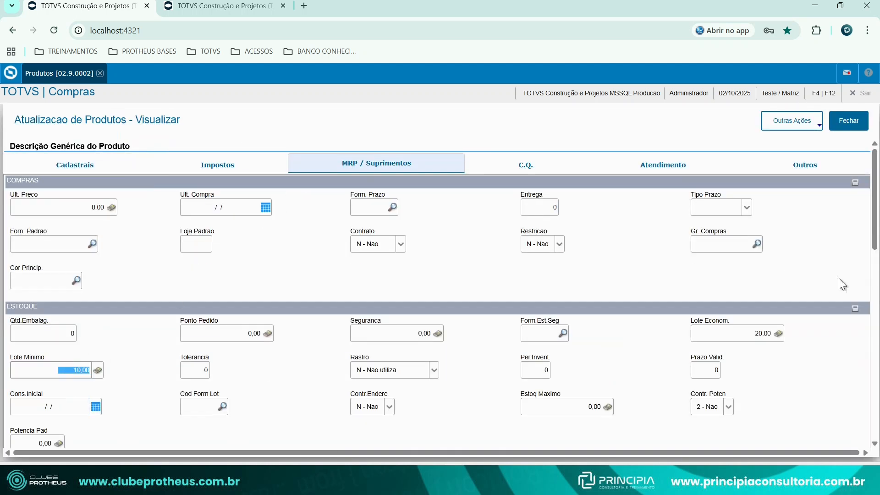
click(733, 333)
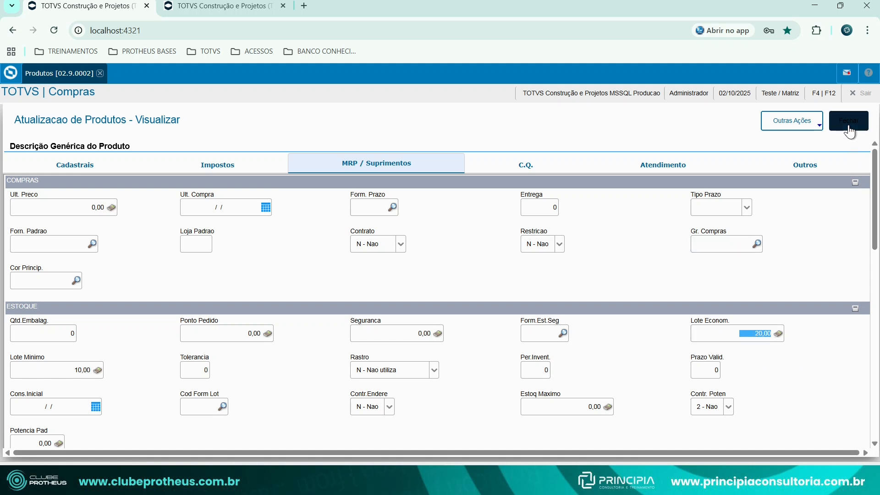
click(849, 126)
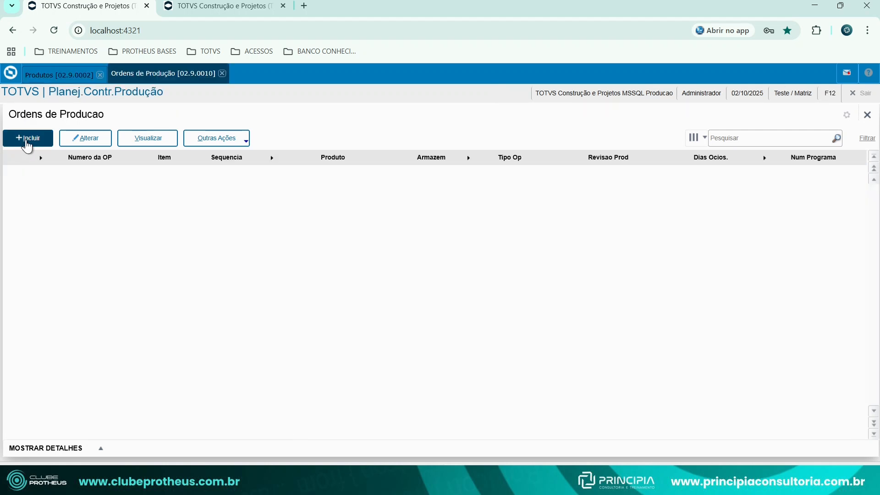
Start a new production order for product PA-0001, replacing the suggested order number with dots
click(27, 143)
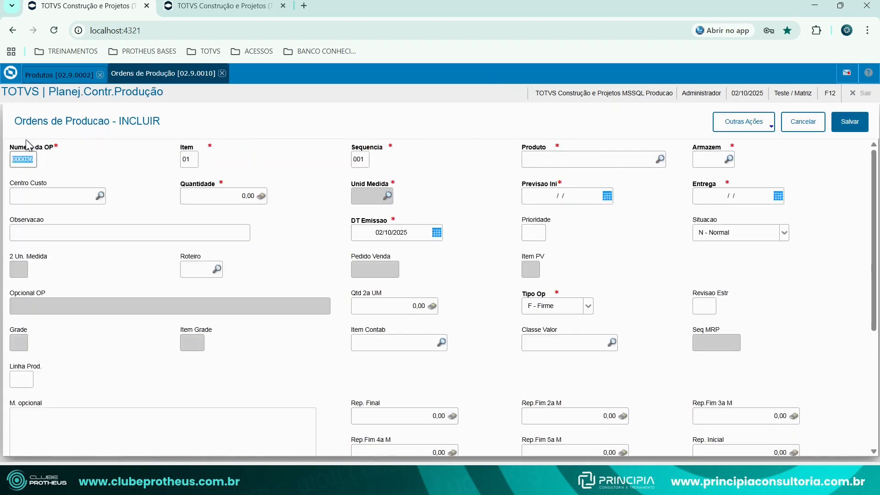
key(BackSpace)
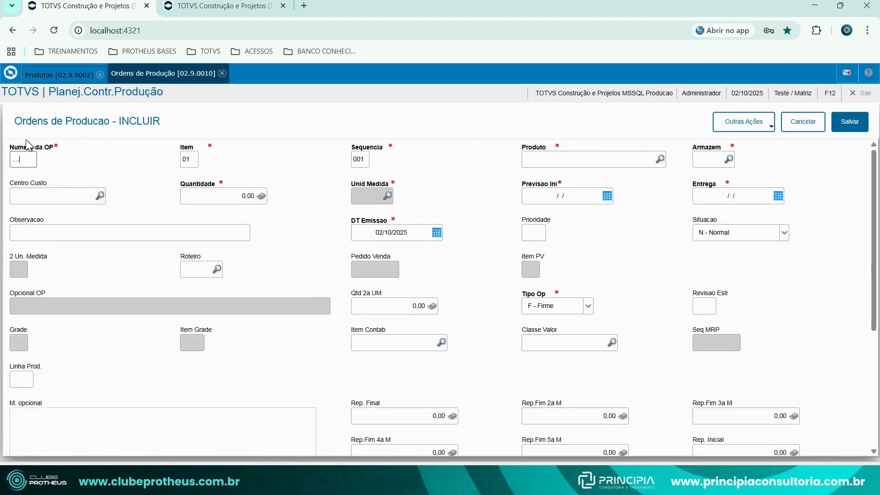
click(536, 158)
text(PA-0001)
key(Tab)
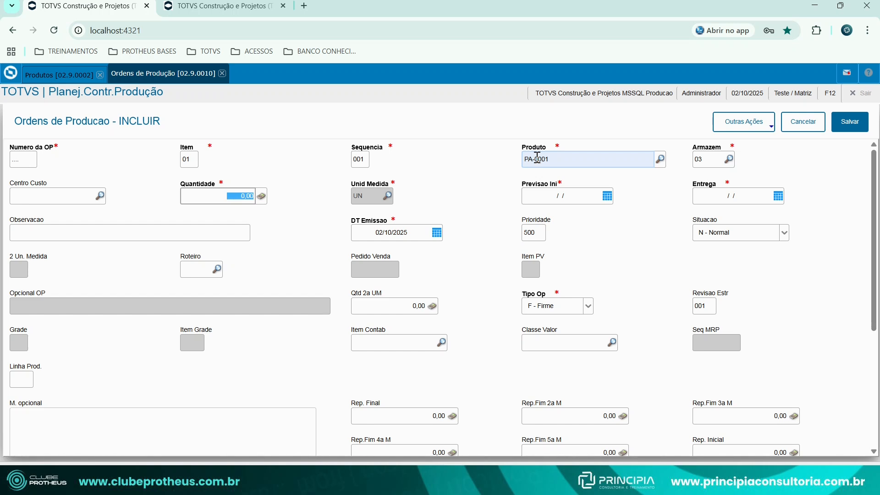
Set the production order's quantity to 4 and its forecast start and delivery dates to 03/10/2025
text(4)
key(Tab)
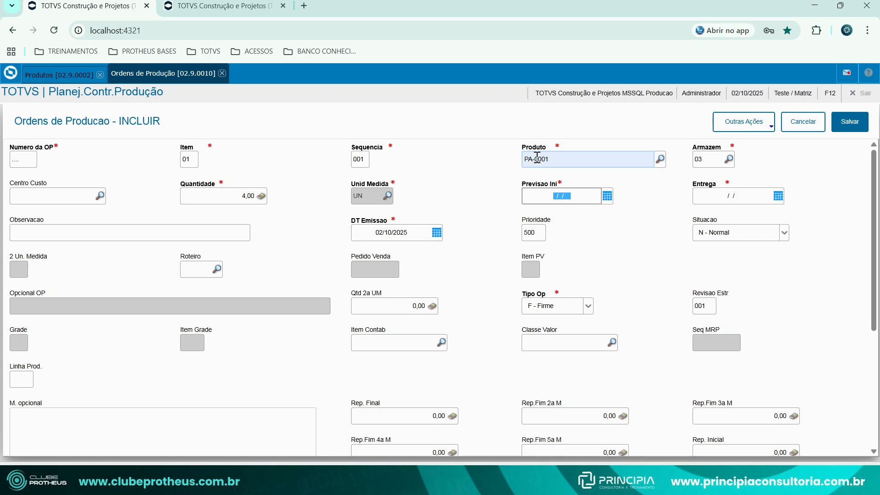
key(F3)
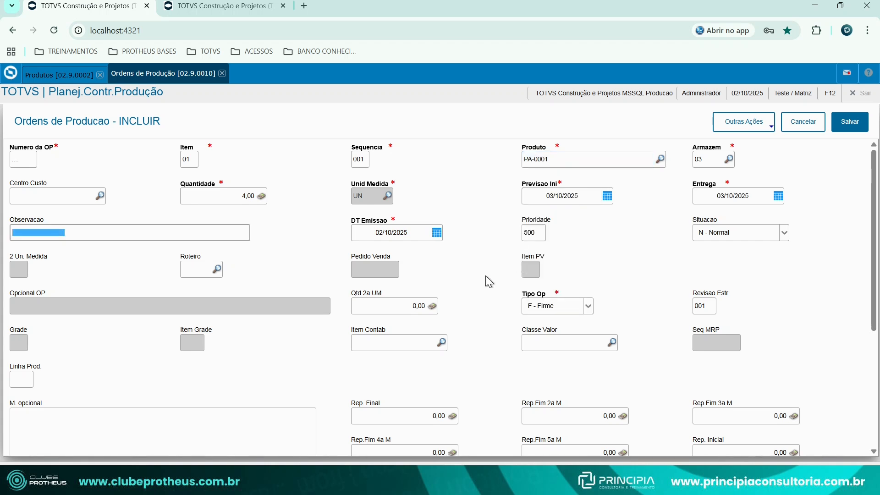
Save the PA-0001 production order with quantity 4 and cancel the blank order form that follows
click(238, 202)
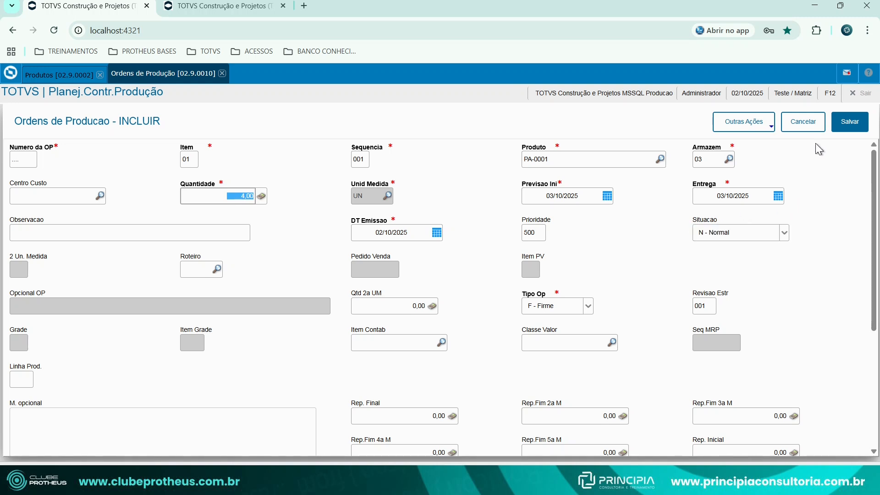
click(856, 128)
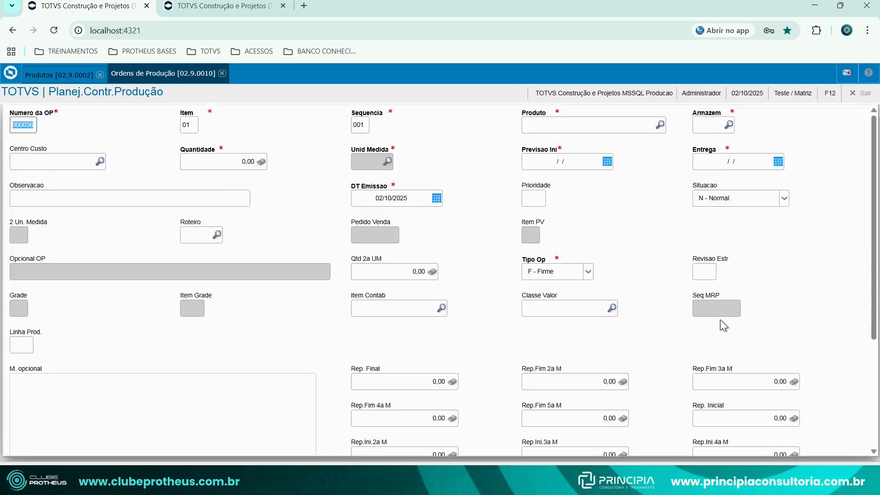
click(802, 125)
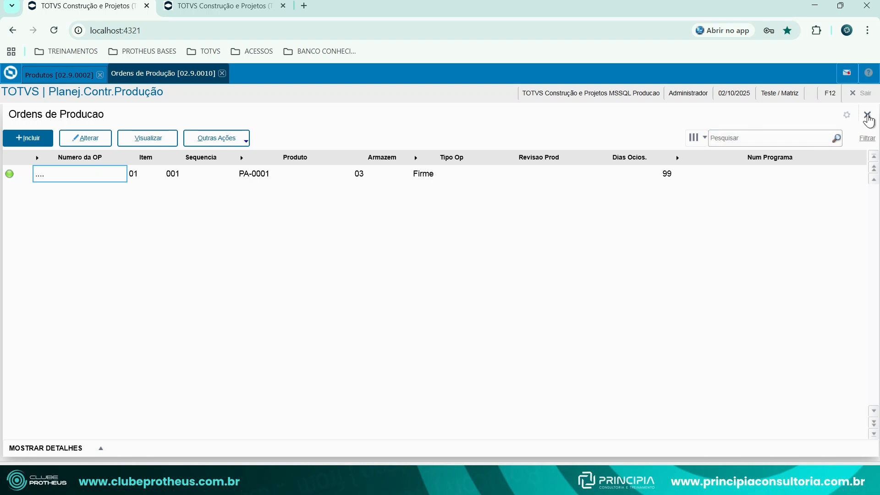
Close the order list, generate the intermediate orders and purchase requests immediately, and save the component commitments for PA-0001 and PI-0001
click(868, 116)
click(563, 344)
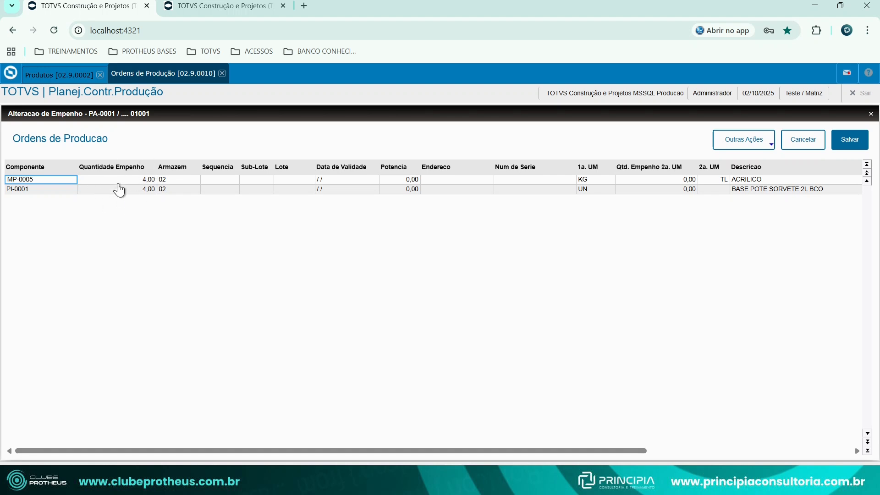
click(843, 143)
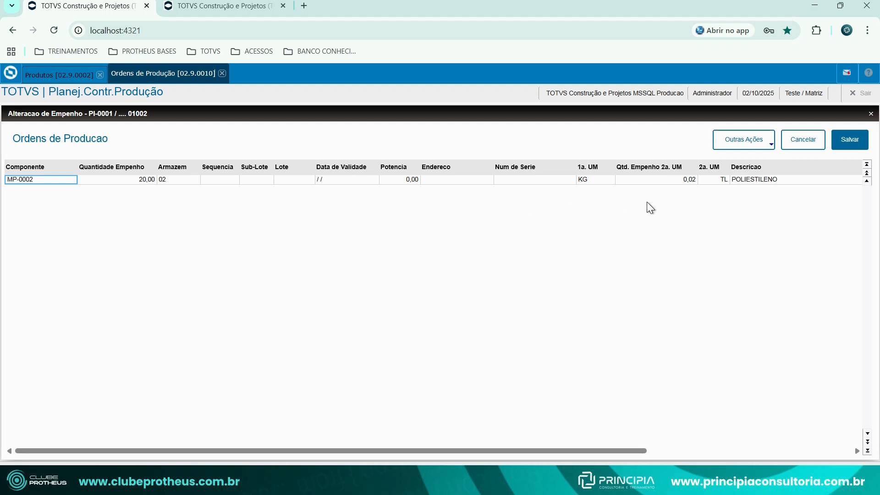
click(853, 140)
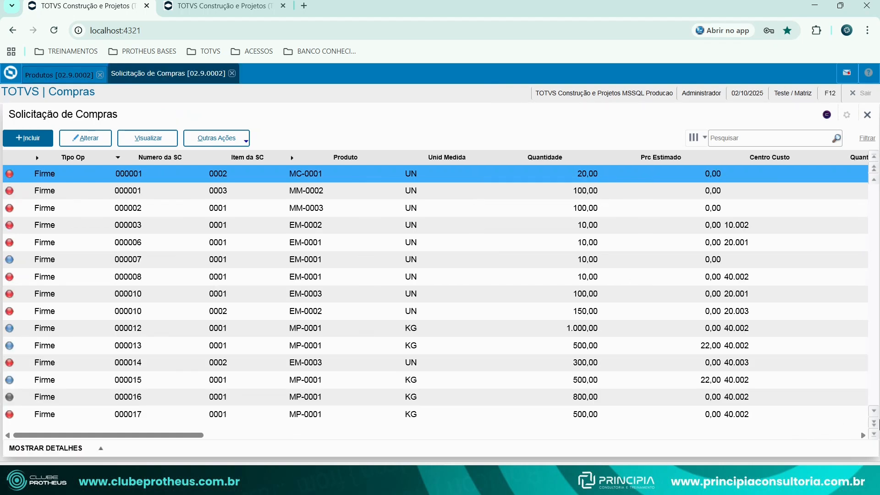
Go to the last purchase request, for MP-0005, examine its requested quantity and need date, and close it
click(874, 434)
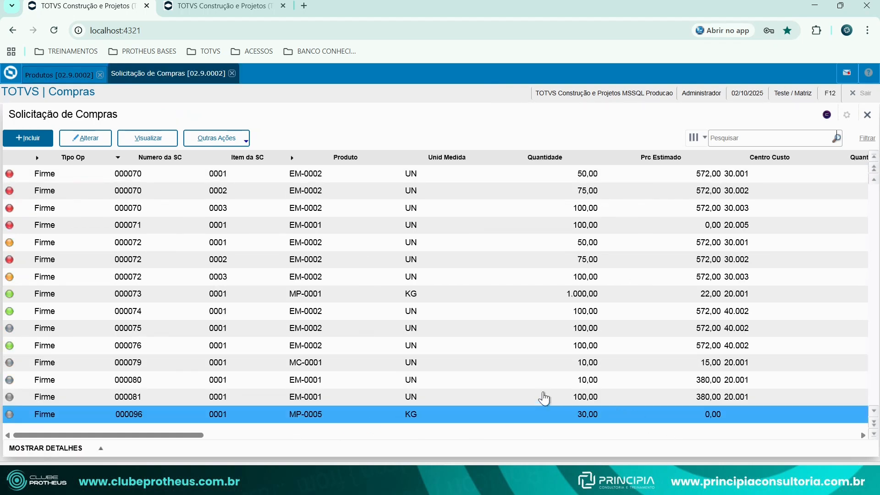
click(156, 138)
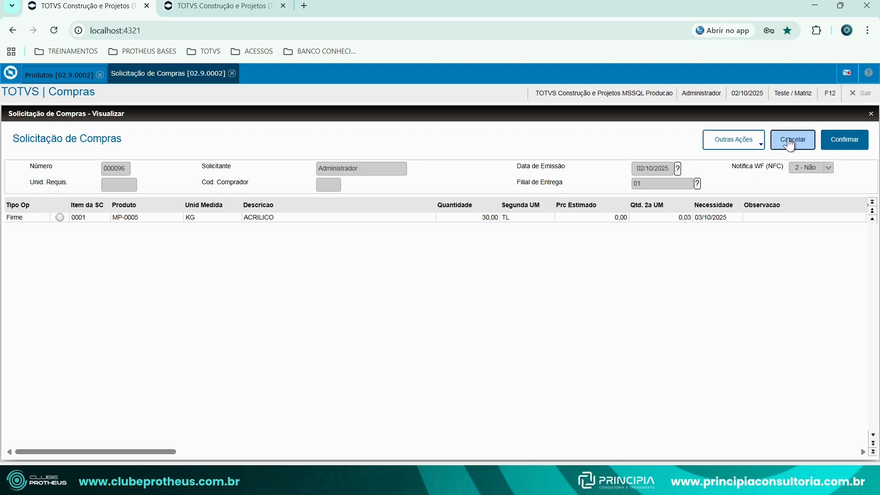
click(782, 147)
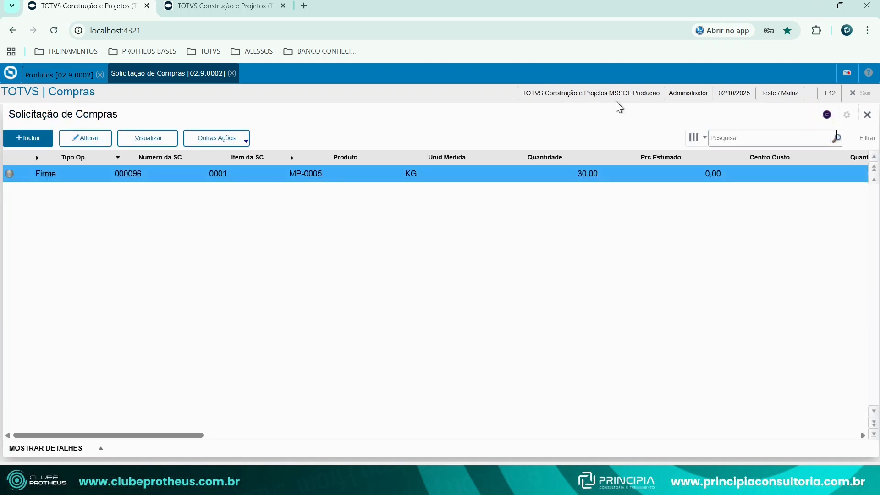
Set the economic lot of product PI-0001 to 0 in its MRP/supply data and save the record
click(62, 76)
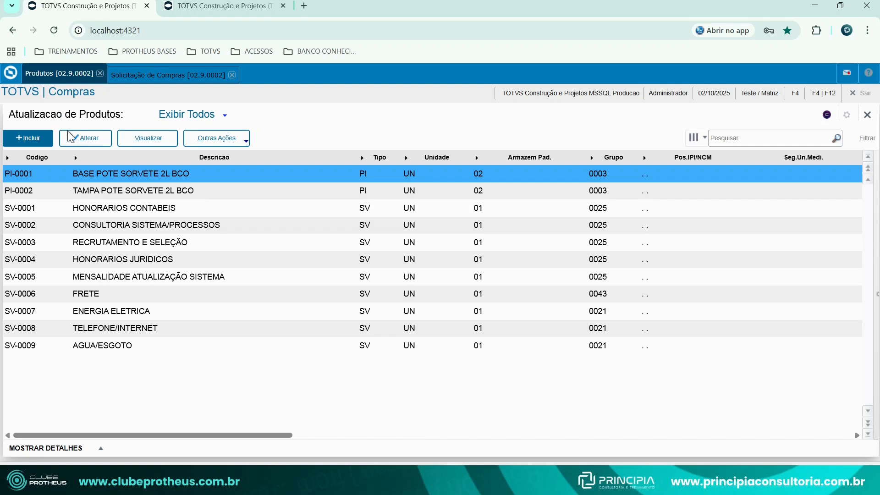
click(86, 139)
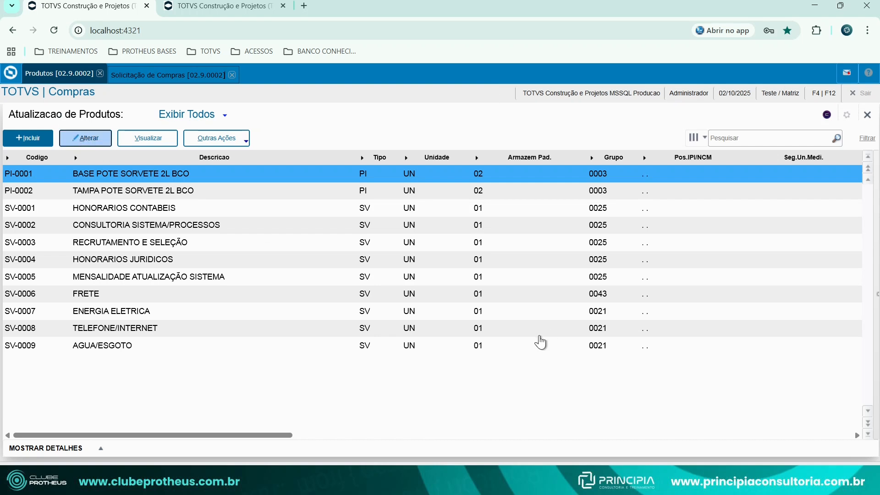
click(83, 140)
click(376, 165)
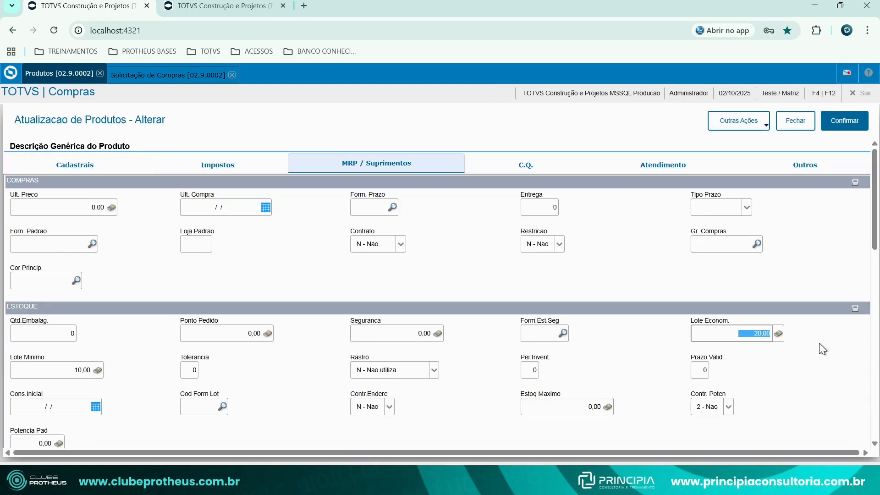
click(845, 124)
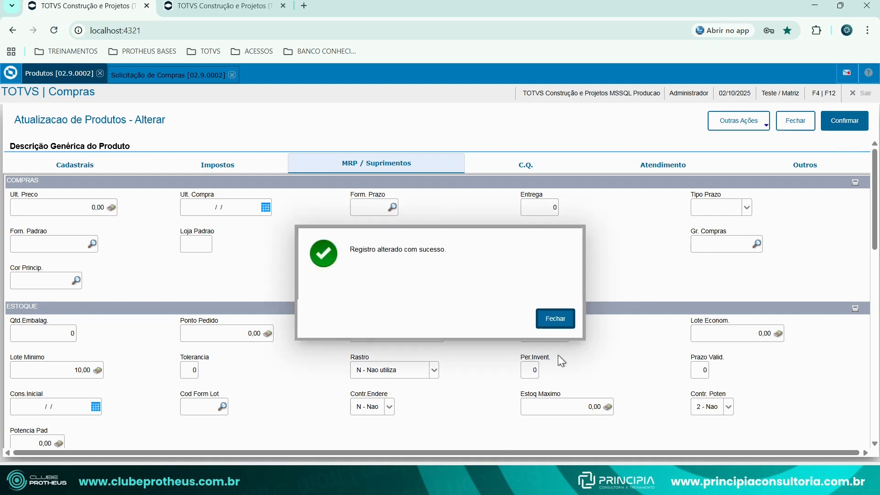
click(555, 319)
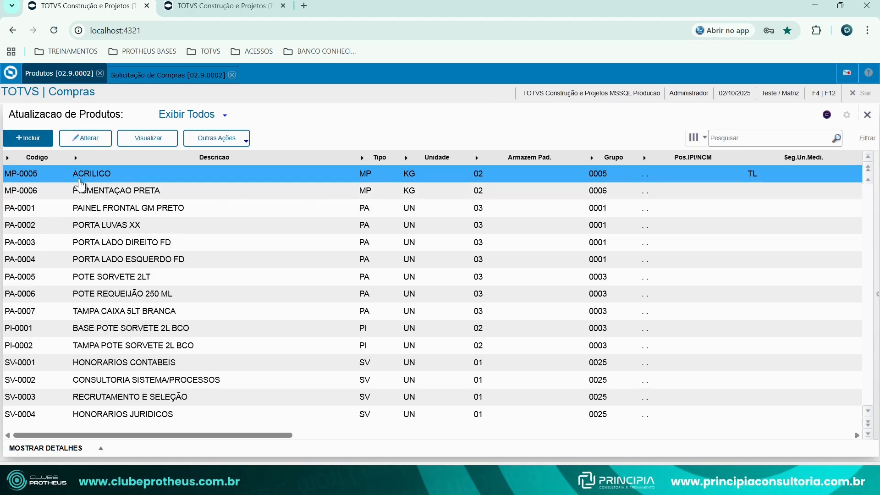
Set the minimum lot of product MP-0005 to 20 in its MRP/supply data, compare it with the packaging quantity, and save the record
click(85, 138)
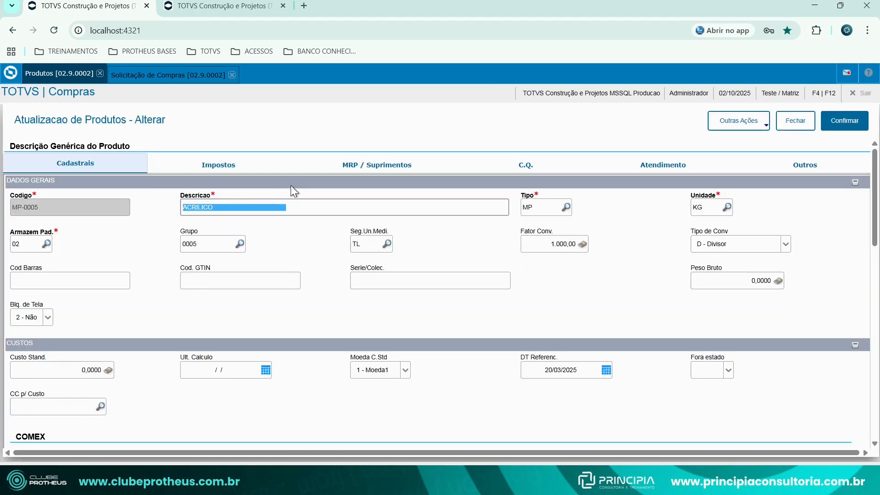
click(362, 167)
click(75, 368)
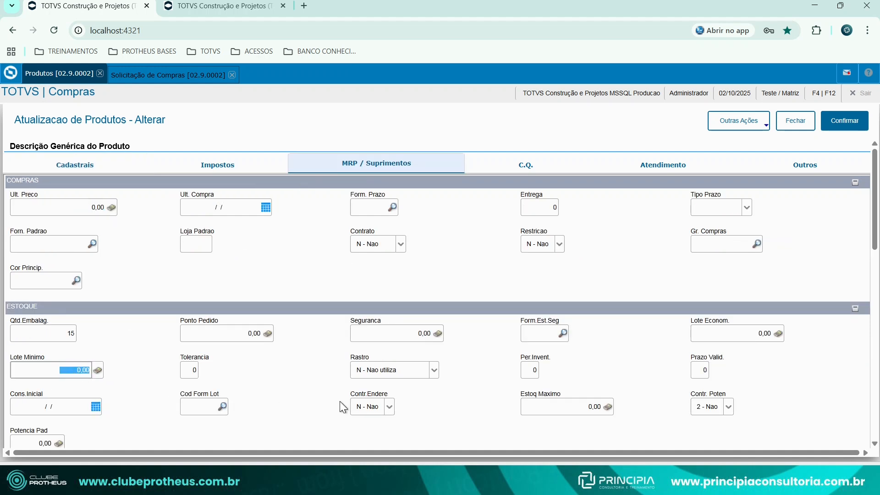
text(20)
key(Tab)
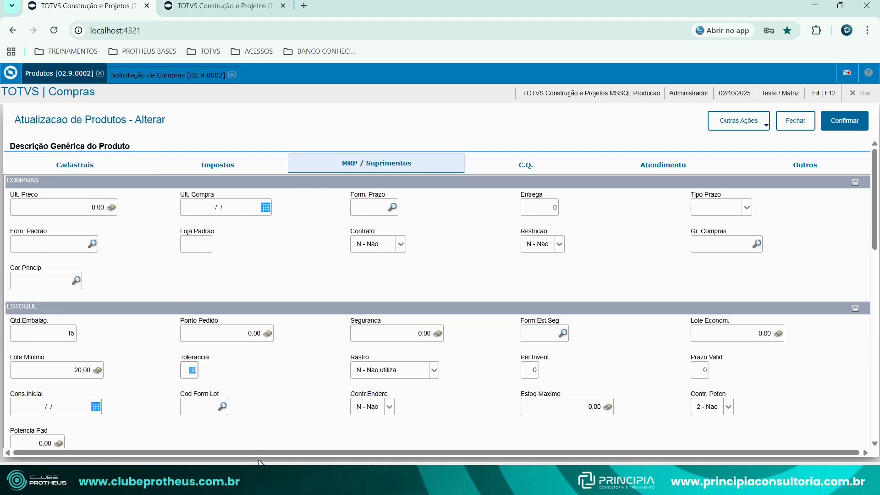
click(59, 372)
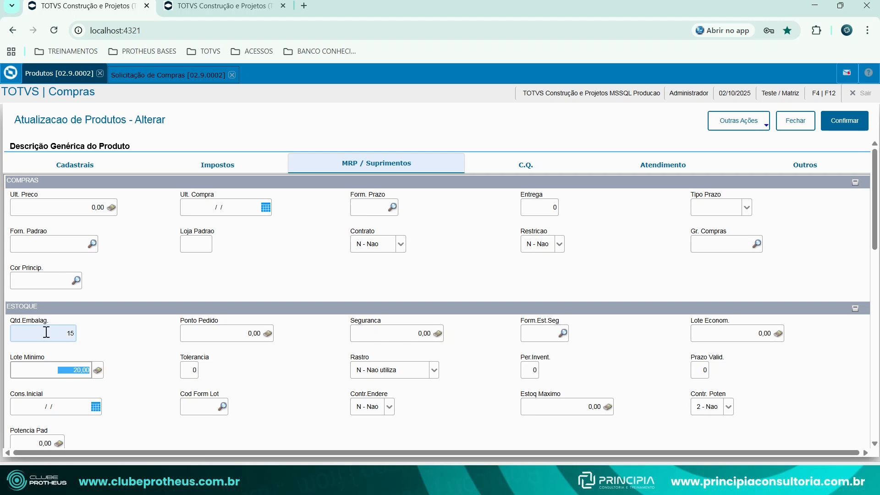
click(44, 328)
click(43, 371)
click(45, 331)
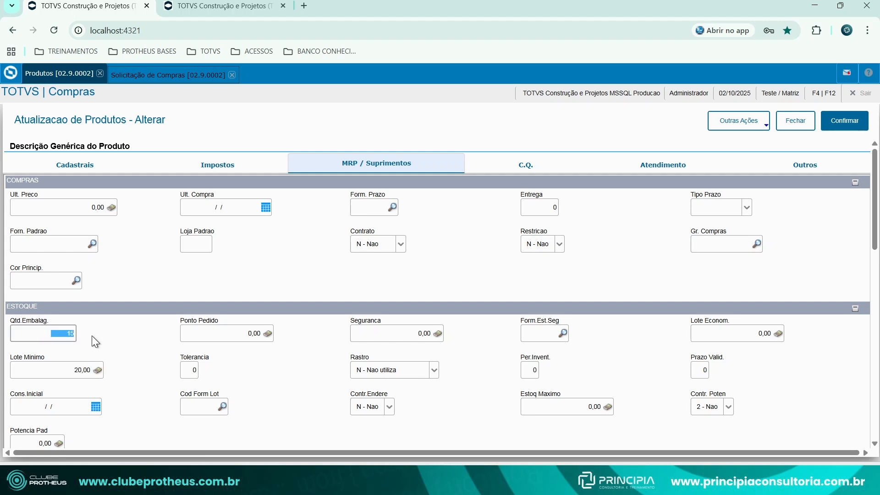
click(854, 121)
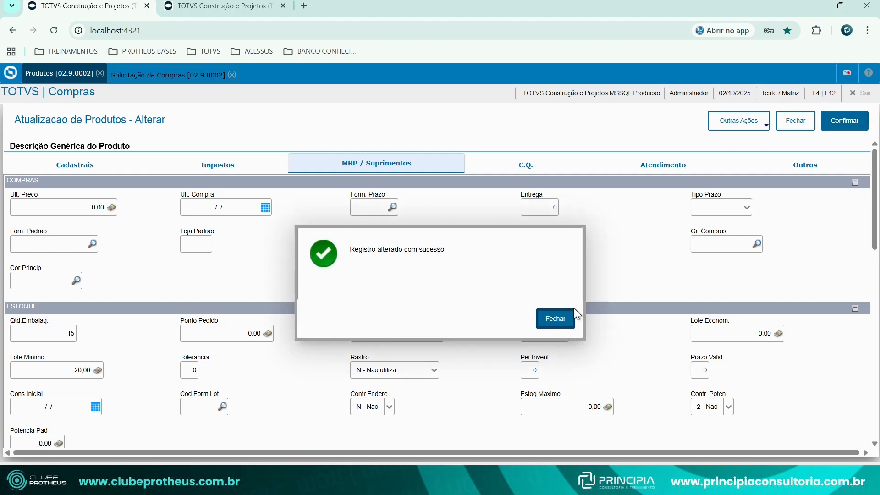
click(555, 317)
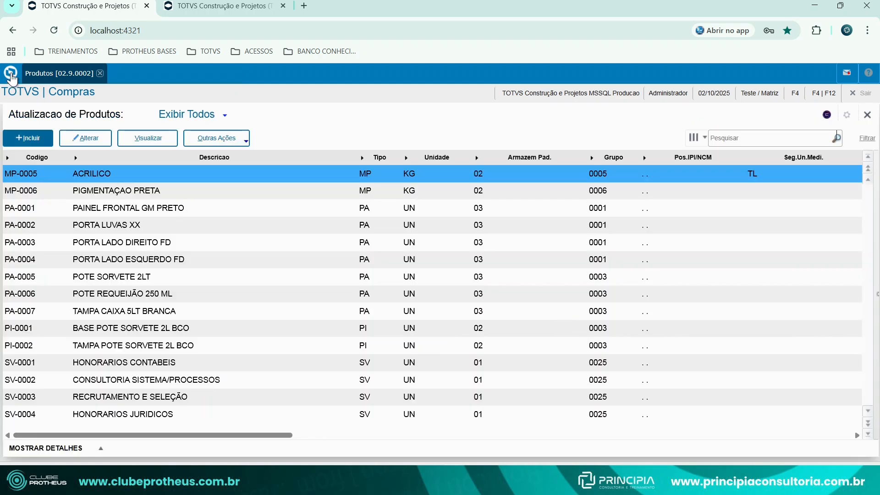
Return to the production orders and delete the existing PA-0001 order, confirming the deletion
click(11, 75)
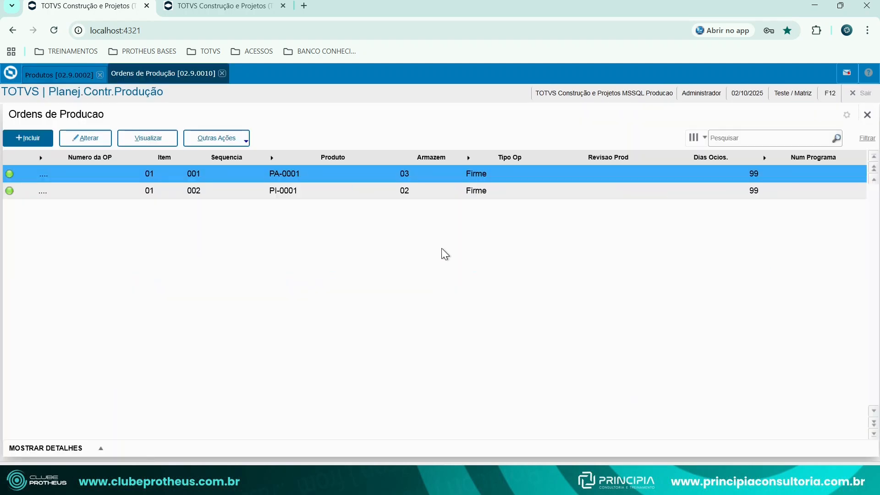
click(233, 148)
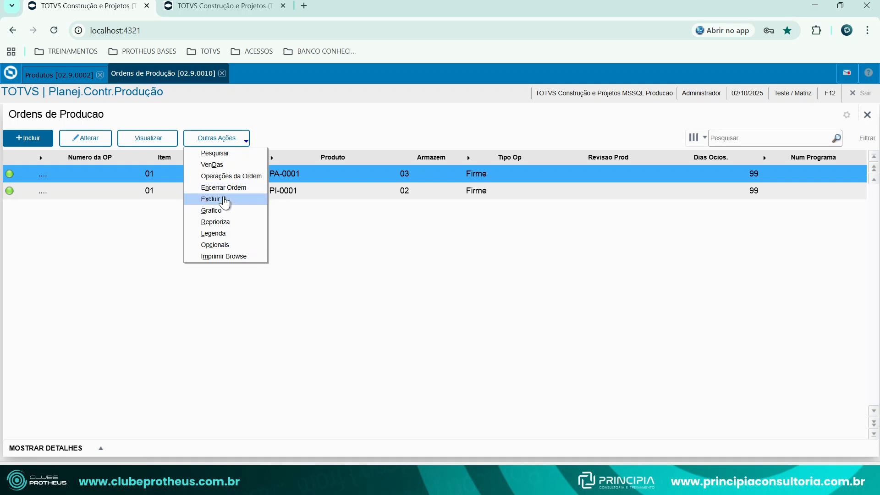
click(228, 199)
click(843, 139)
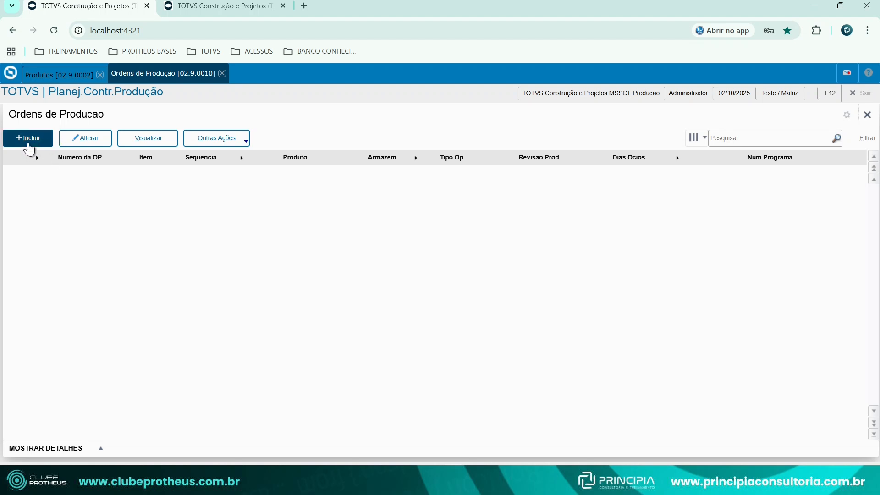
Create and save a new production order for PA-0001 with quantity 8 and forecast start date 03/10/2025
click(28, 139)
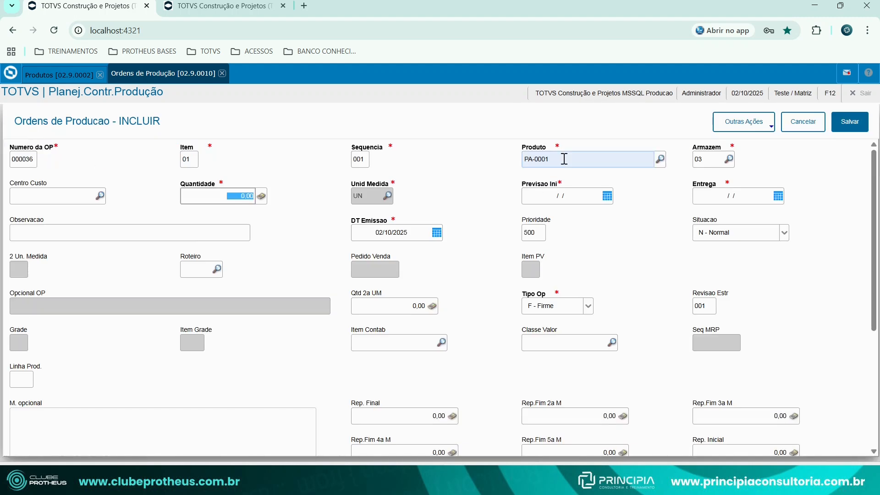
text(8)
key(Tab)
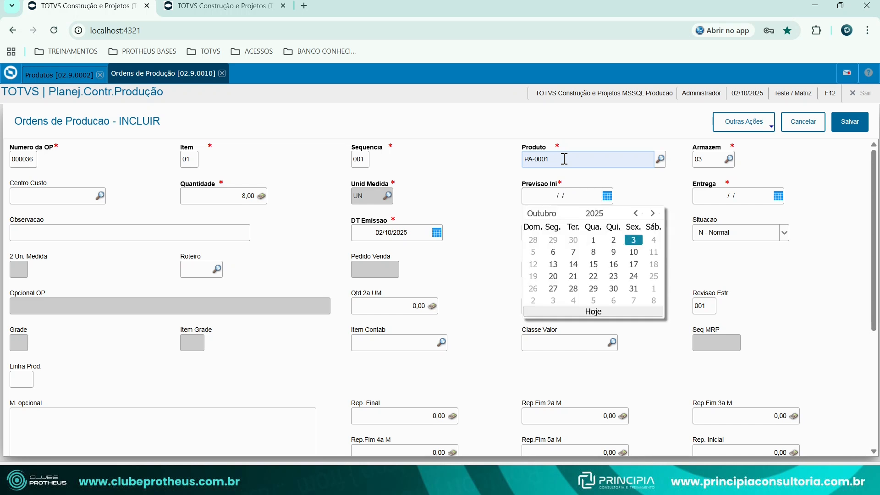
key(Return)
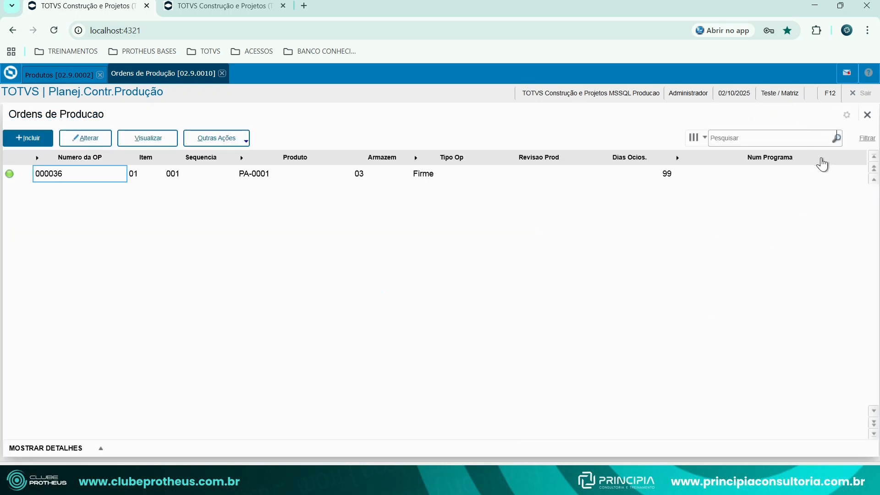
Close the order list, generate the new order's intermediate orders and purchase requests, and save the PA-0001 and PI-0001 component commitments
click(867, 115)
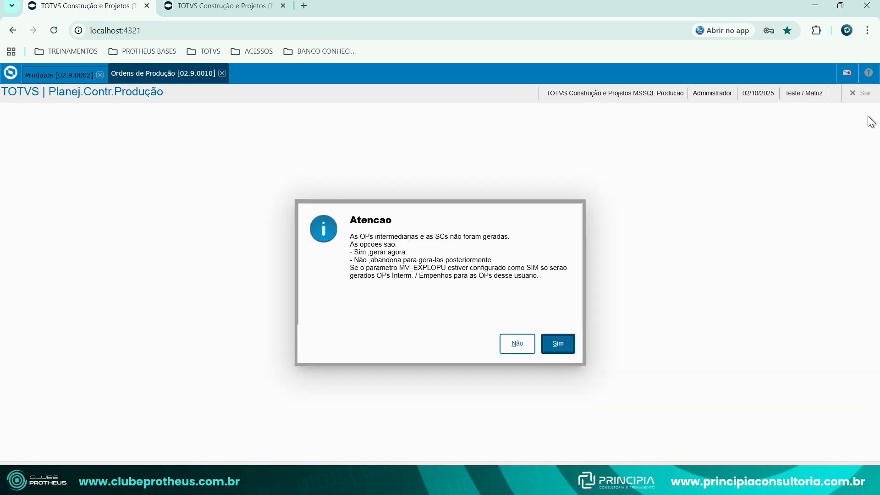
click(559, 345)
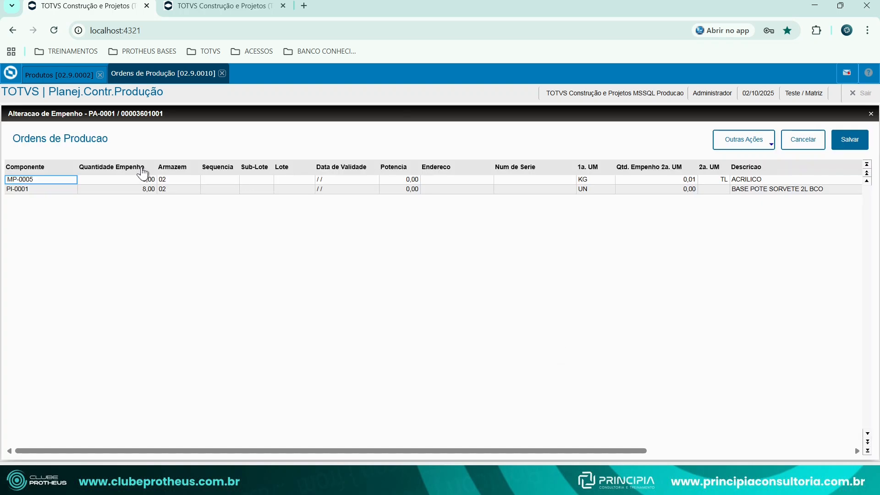
click(850, 138)
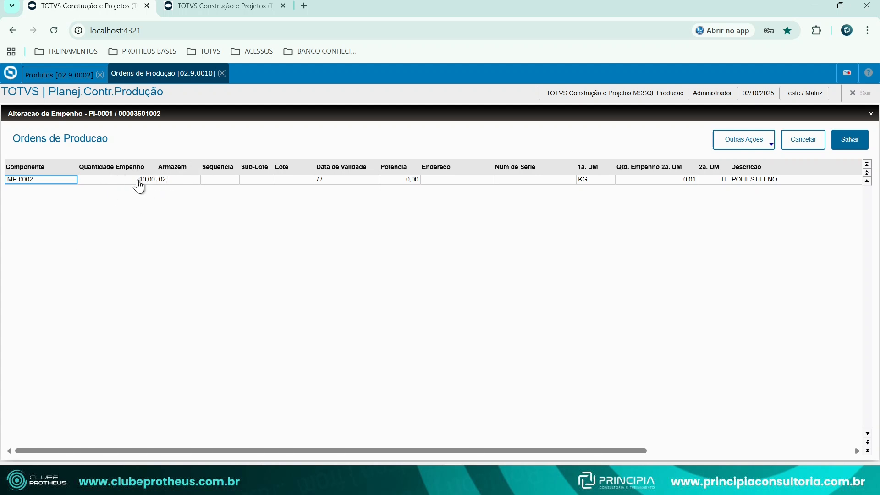
click(143, 180)
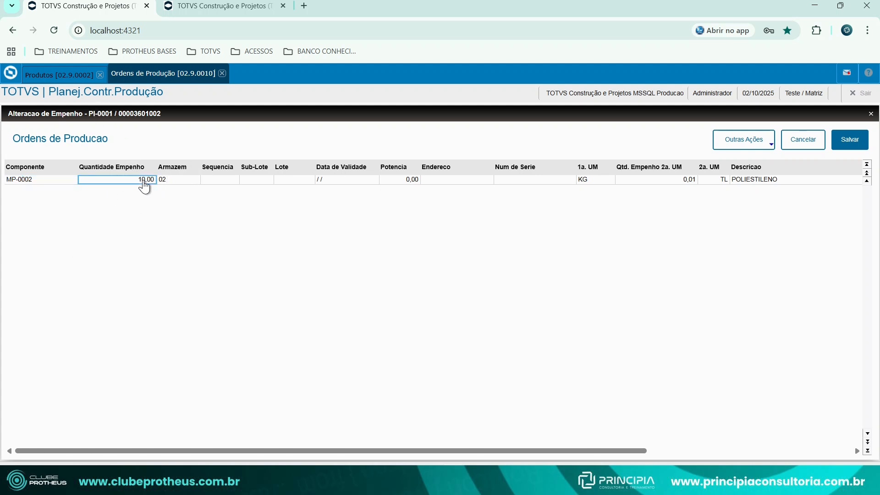
click(850, 141)
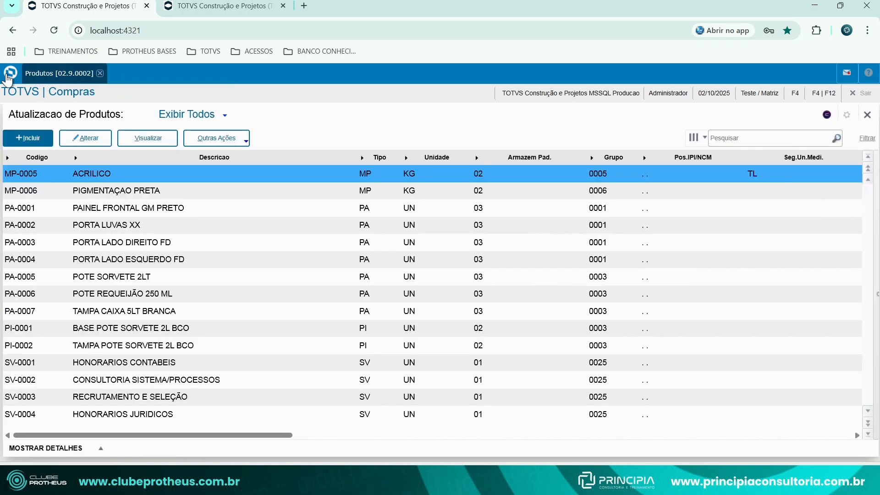
Reopen the production orders in the Planej.Contr.Produção environment and view the intermediate order for PI-0001 to examine its quantity
click(8, 77)
click(171, 273)
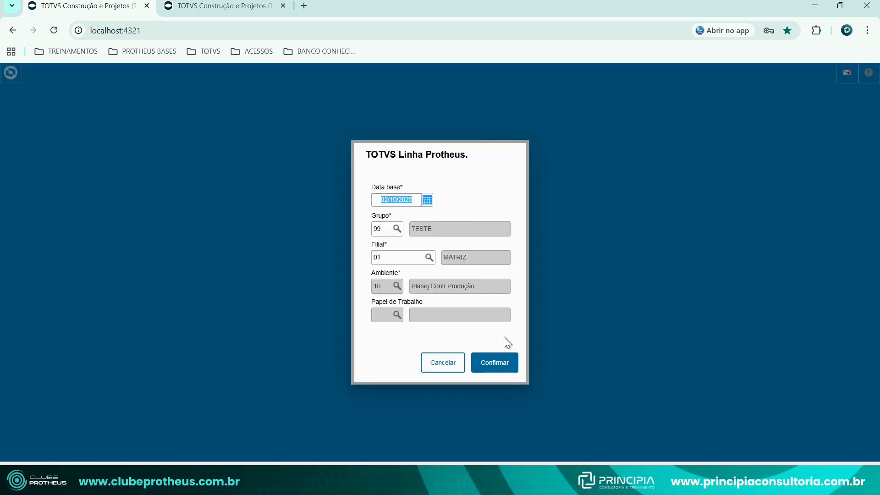
click(498, 361)
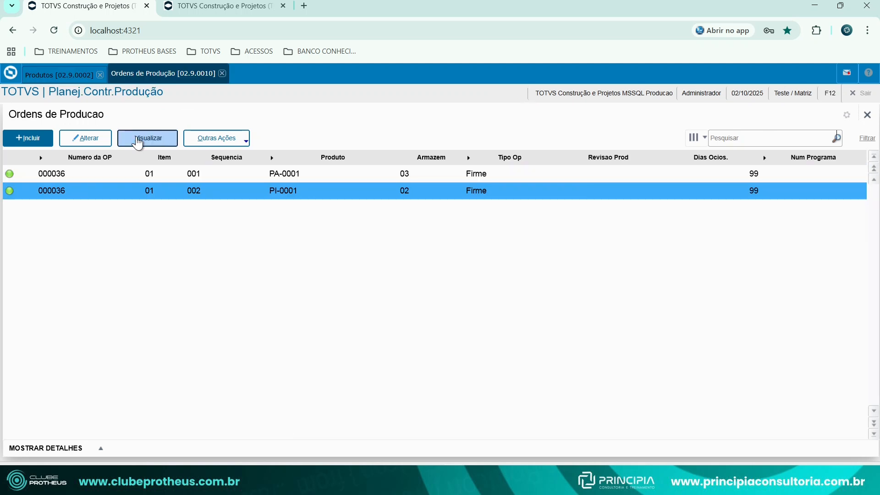
click(140, 137)
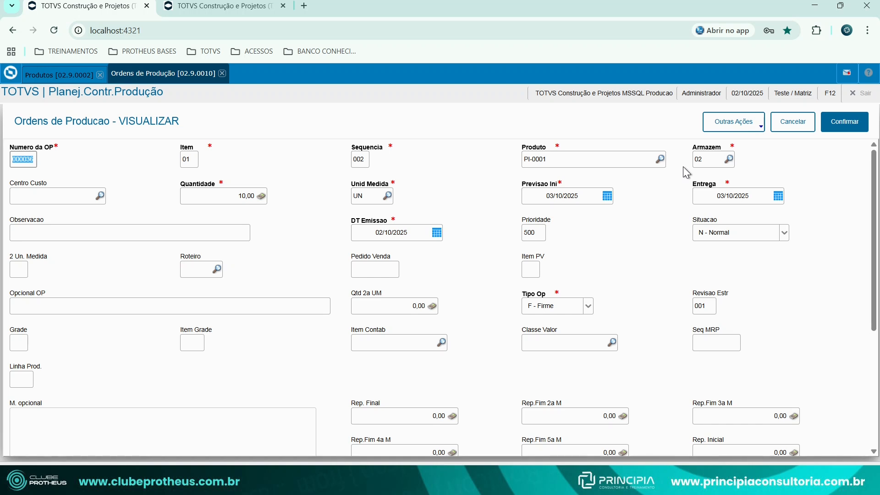
Close the intermediate order view and view the MP-0005 purchase request in the Compras environment to examine its quantity
click(794, 123)
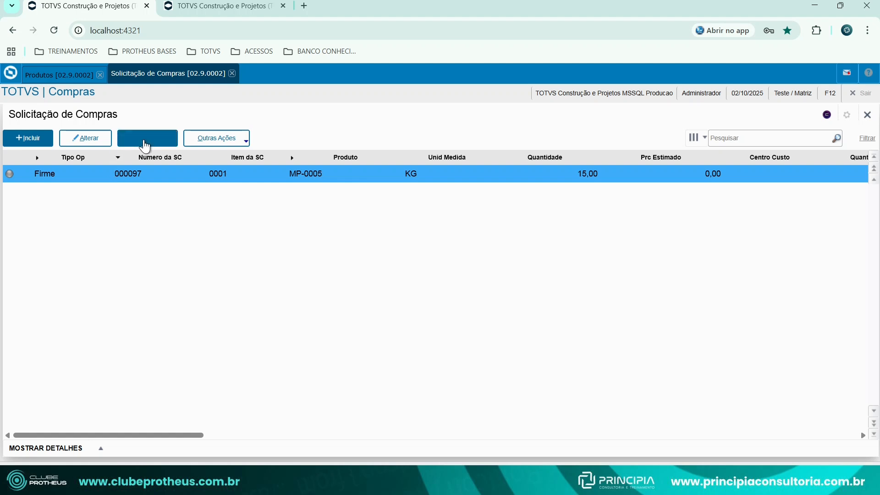
click(143, 139)
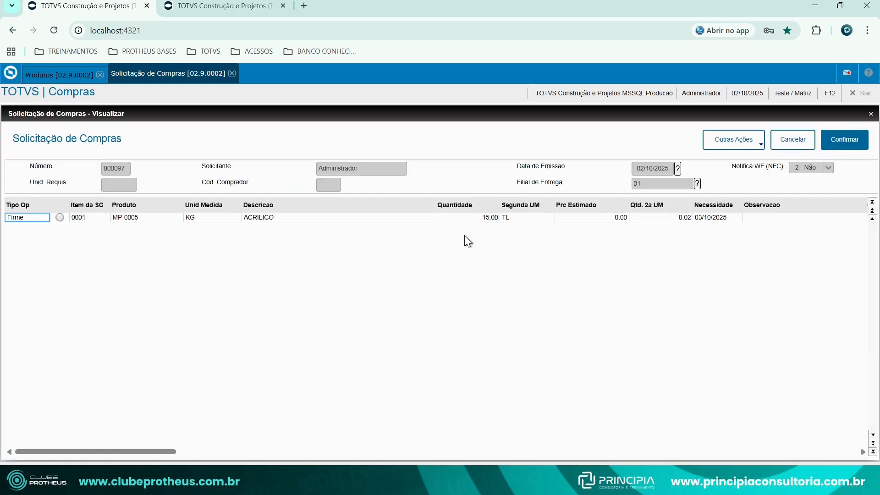
View the MP-0005 product record and examine its packaging quantity, minimum lot and economic lot in the MRP and supply data
click(57, 78)
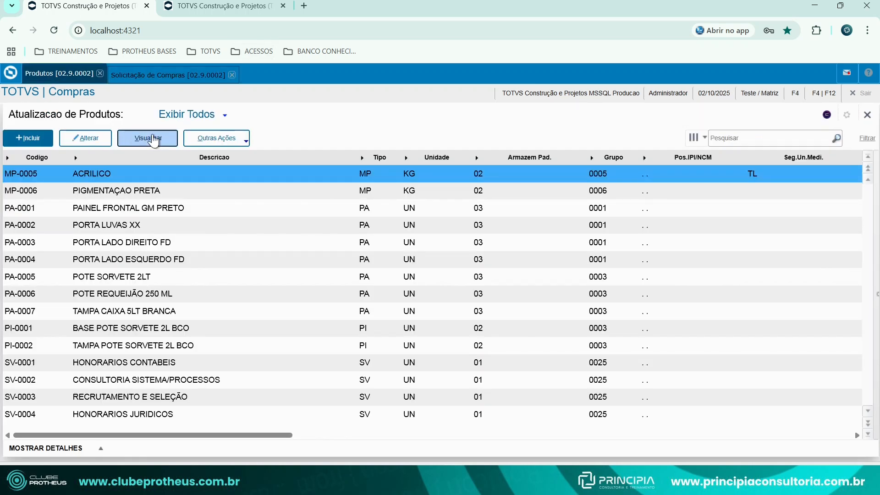
click(148, 139)
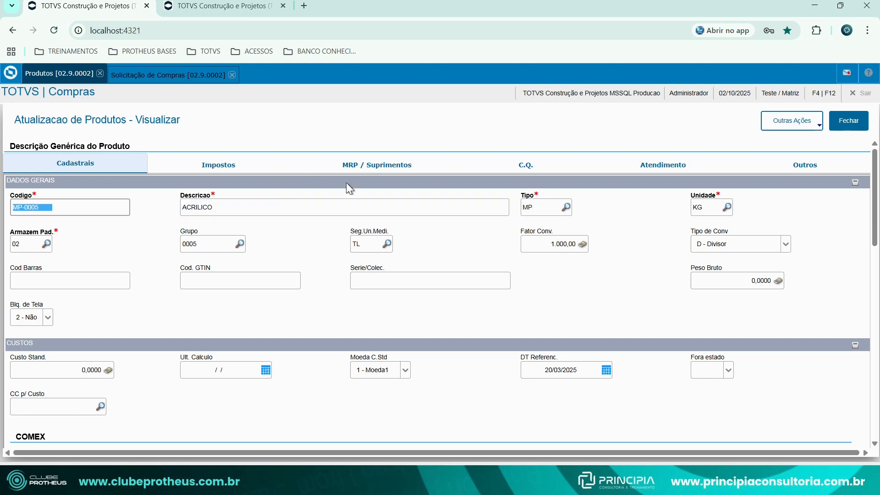
click(383, 165)
click(46, 331)
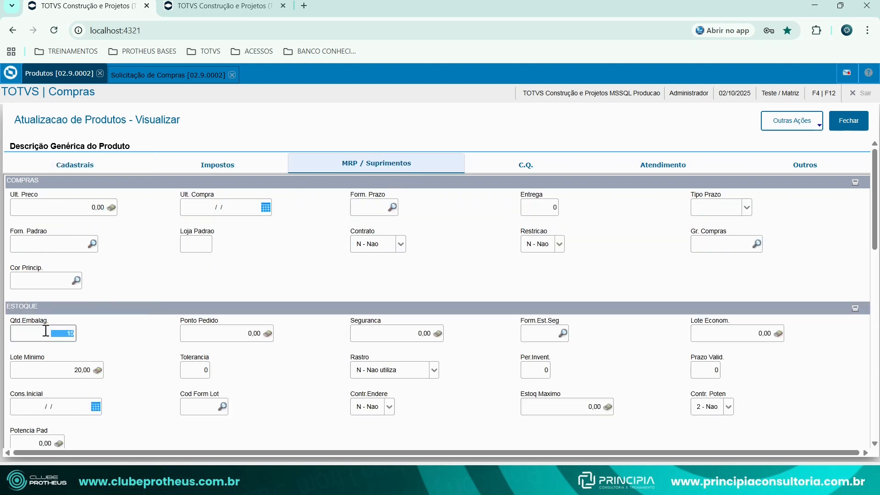
click(49, 375)
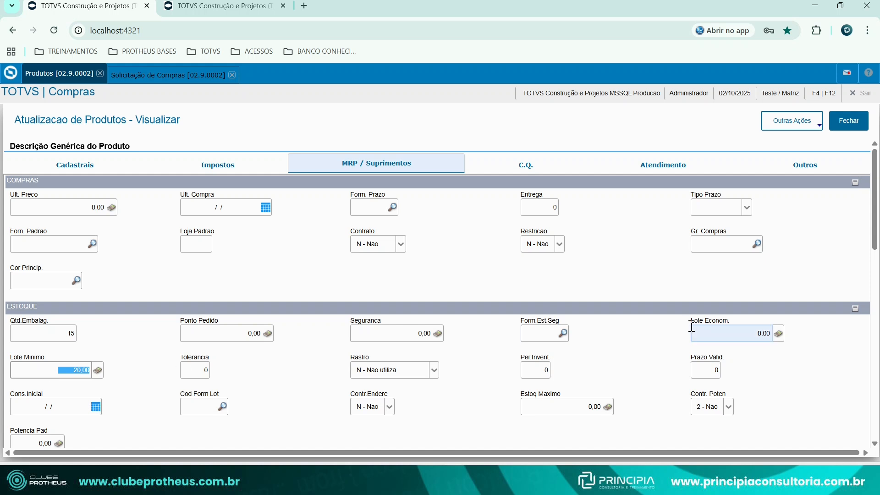
click(717, 331)
click(88, 371)
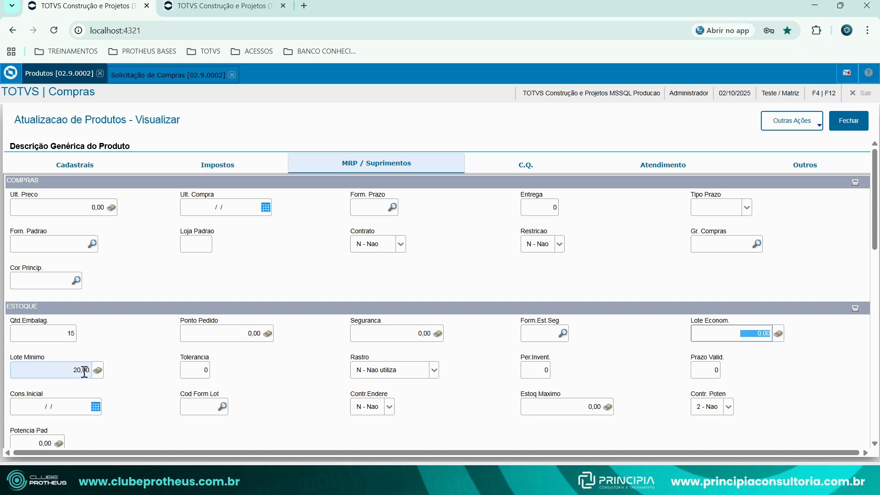
click(69, 333)
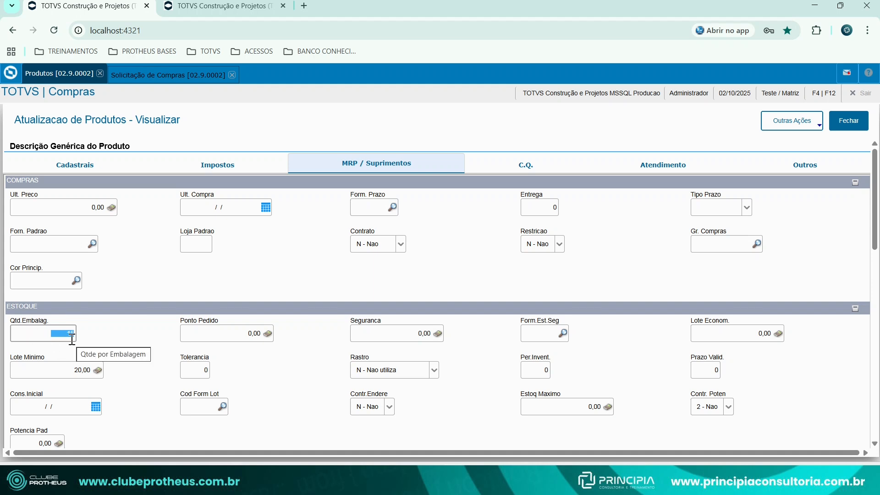
click(849, 123)
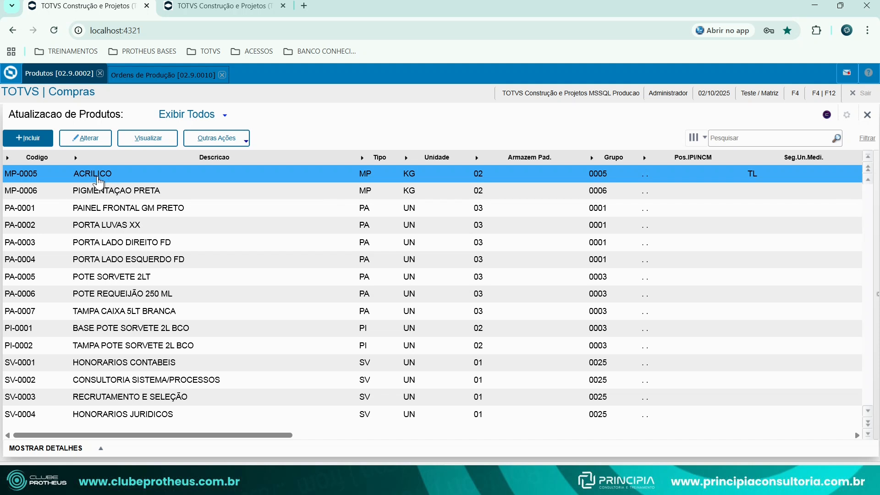
Return to the production orders and delete the PA-0001 order of quantity 8, confirming the deletion
click(153, 74)
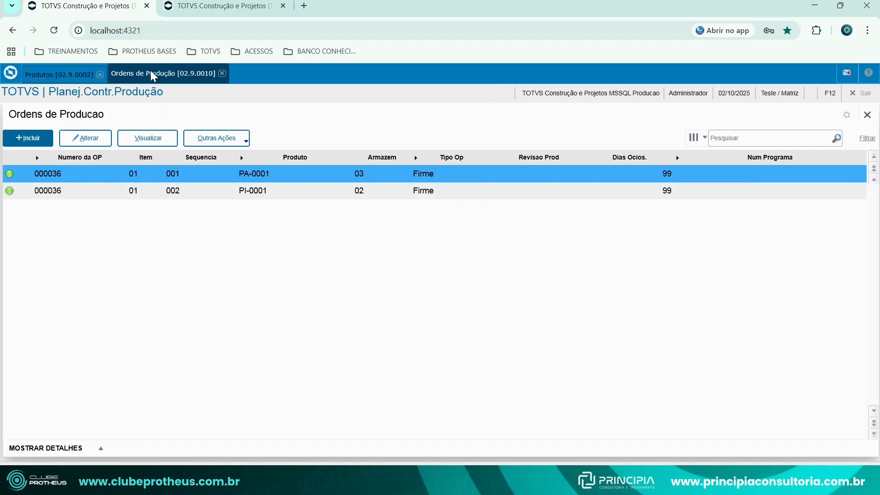
click(215, 138)
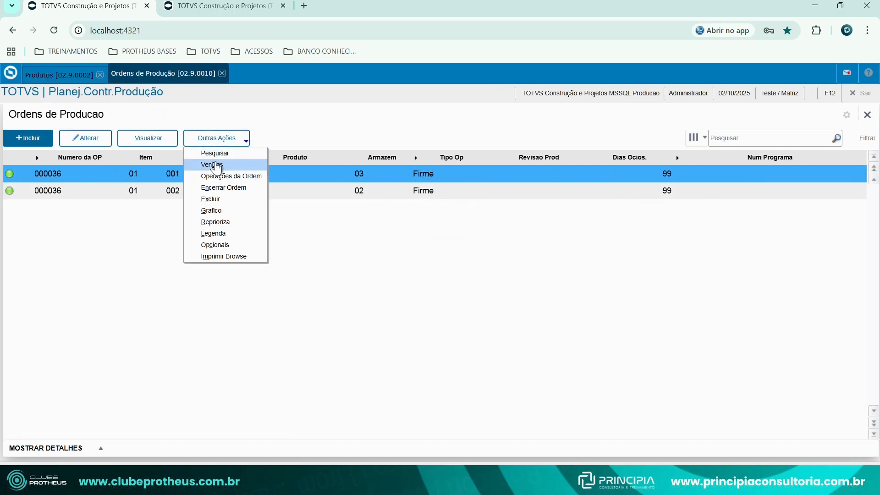
click(215, 199)
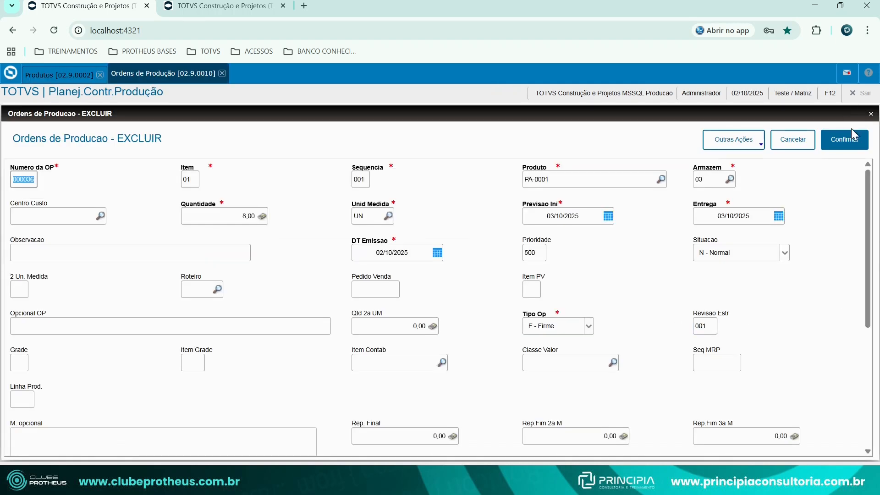
click(843, 139)
Create and save a production order for PA-0001 with quantity 42 and forecast start date 03/10/2025, and dismiss the next blank order form
click(29, 140)
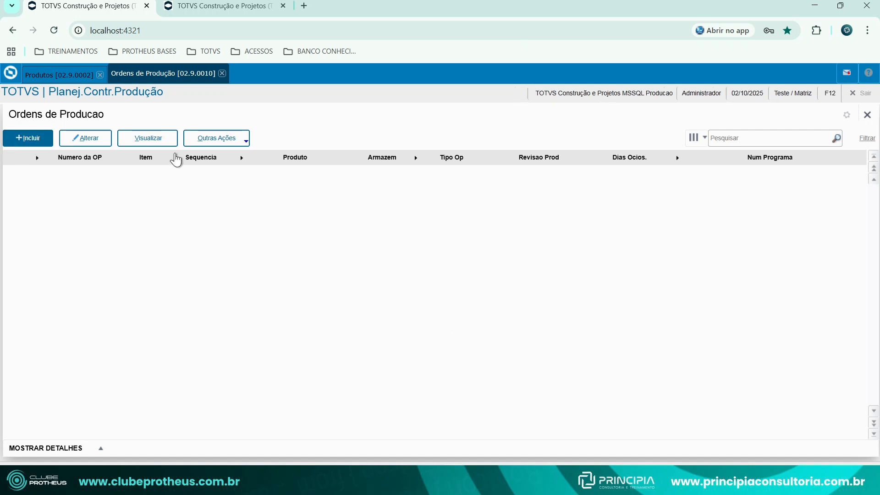
key(Tab)
key(Tab)
key(Tab)
text(PA-0001)
key(Tab)
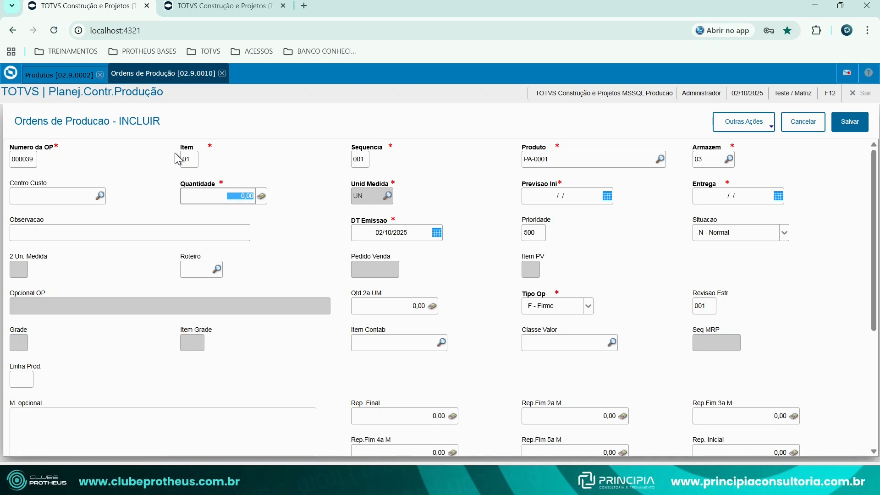
text(42)
key(Tab)
key(F3)
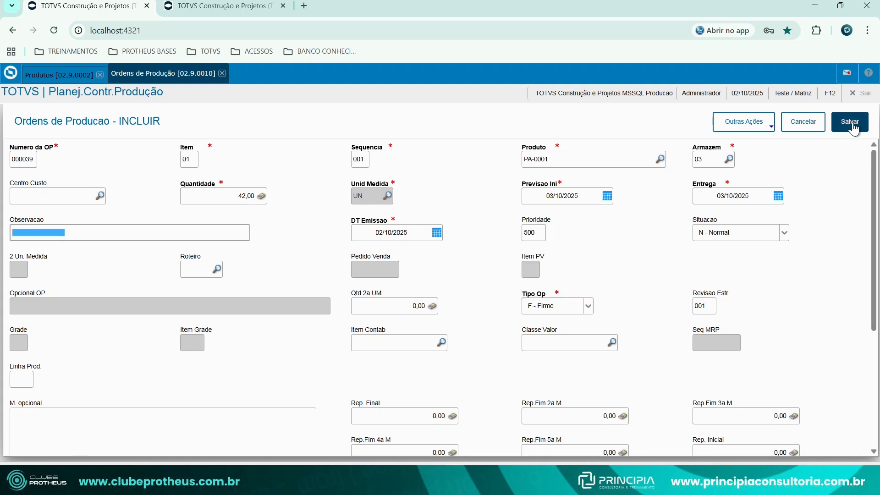
click(853, 127)
click(803, 122)
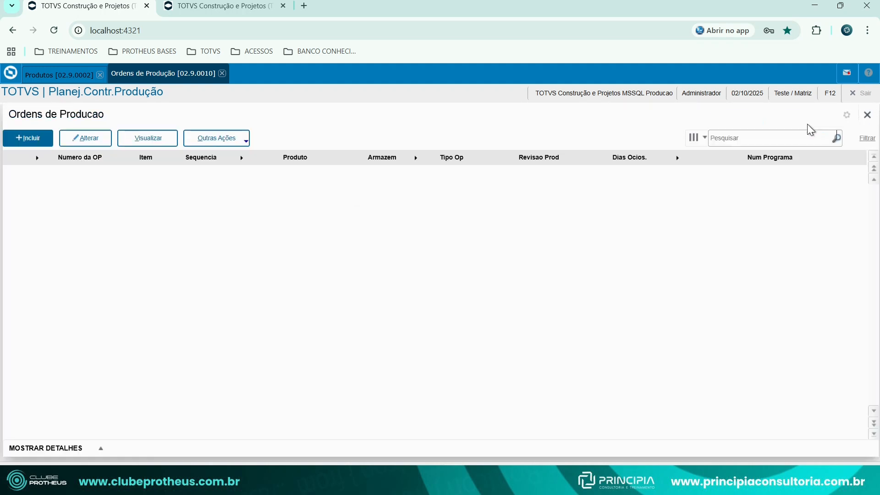
Close the order list, generate the intermediate orders and purchase requests for the 42-unit order, and save the PA-0001 and PI-0001 component commitments
click(868, 118)
click(561, 346)
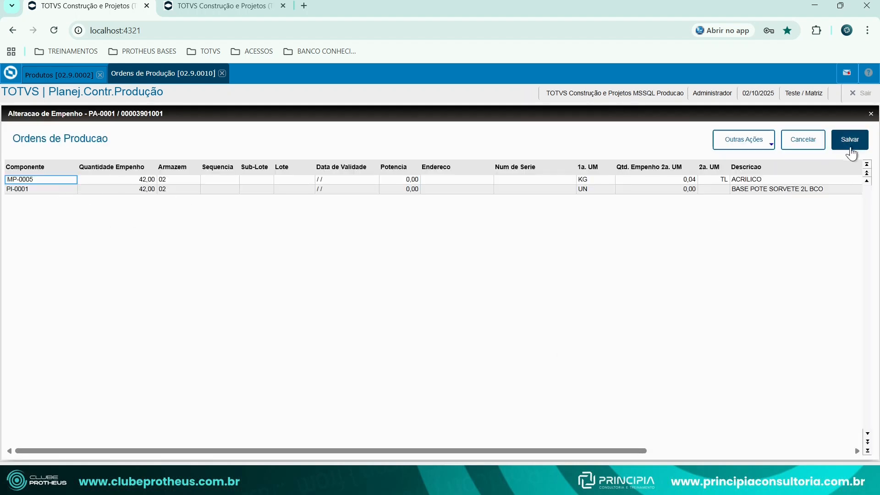
click(849, 146)
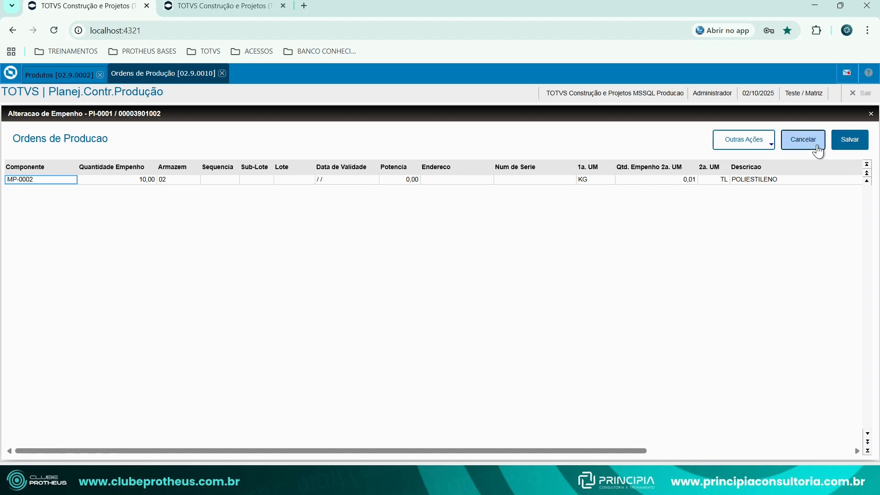
click(855, 142)
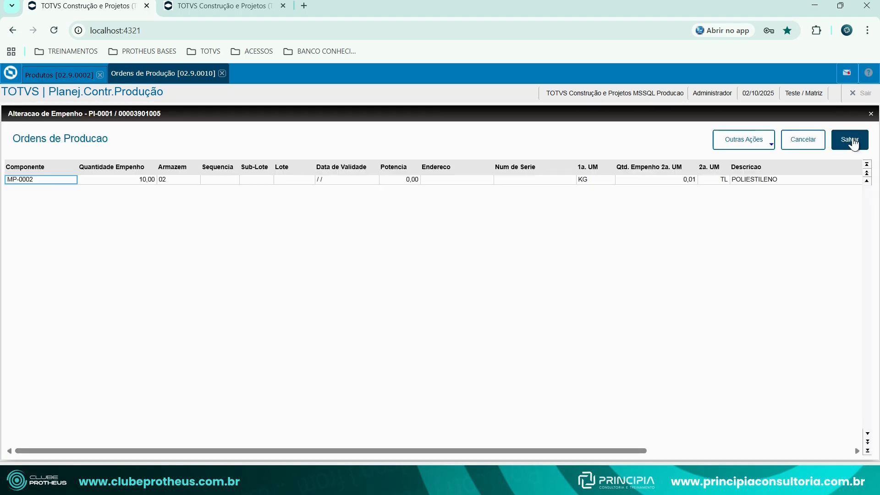
click(853, 140)
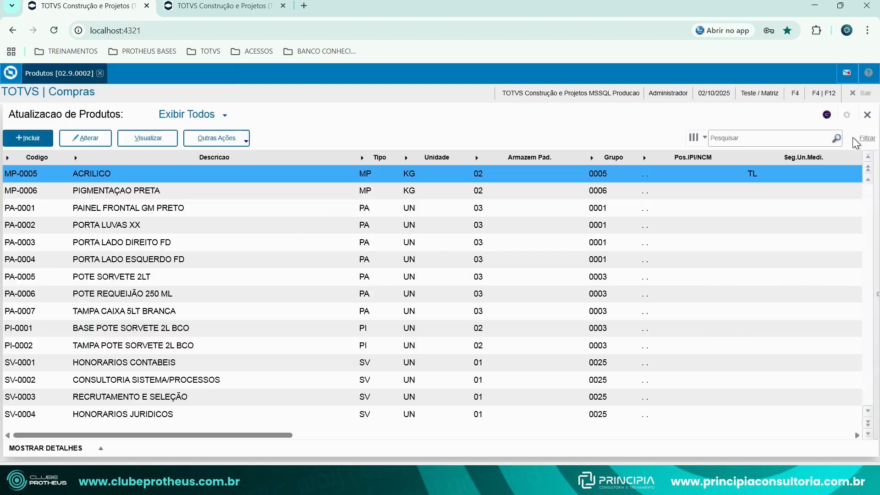
Reopen the production orders in Planej.Contr.Produção, review the generated PI-0001 intermediate orders, and view sequence 006 to examine its quantity
click(12, 77)
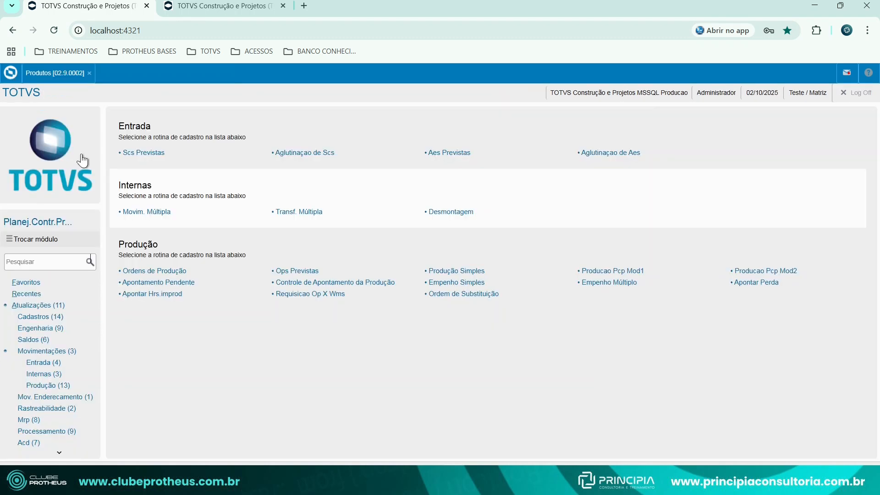
click(154, 272)
click(496, 369)
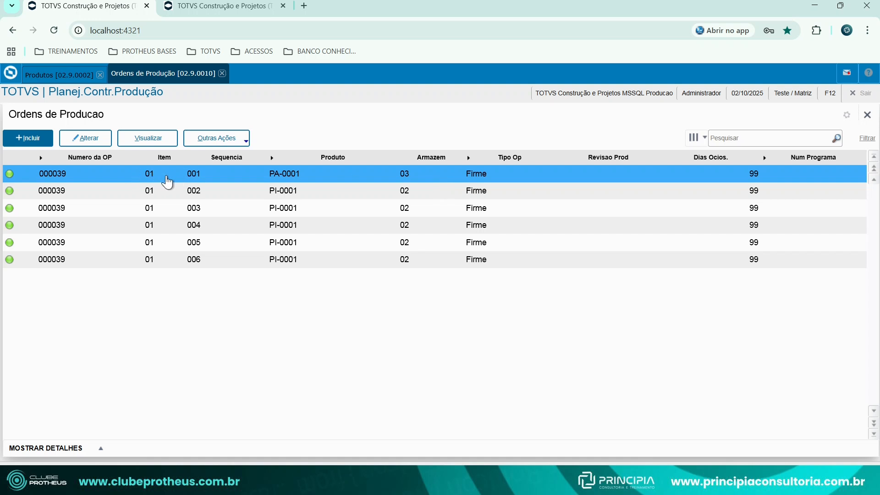
click(188, 197)
click(202, 213)
click(204, 230)
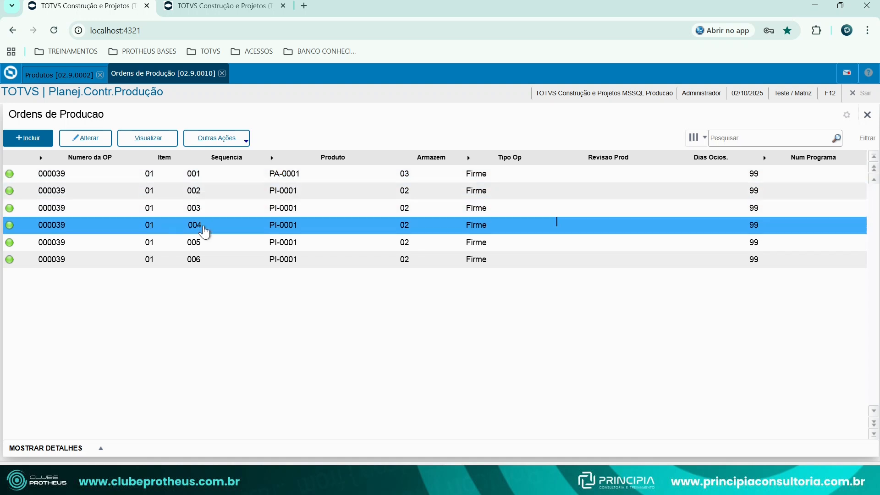
click(205, 259)
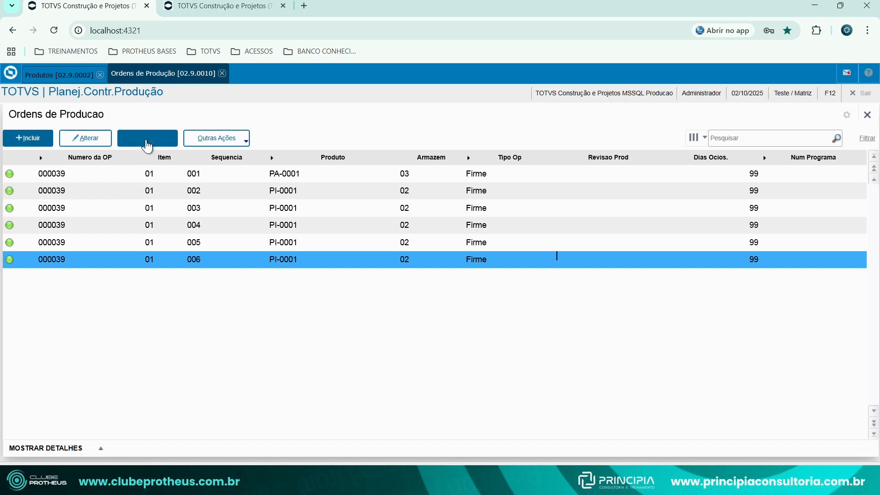
click(147, 138)
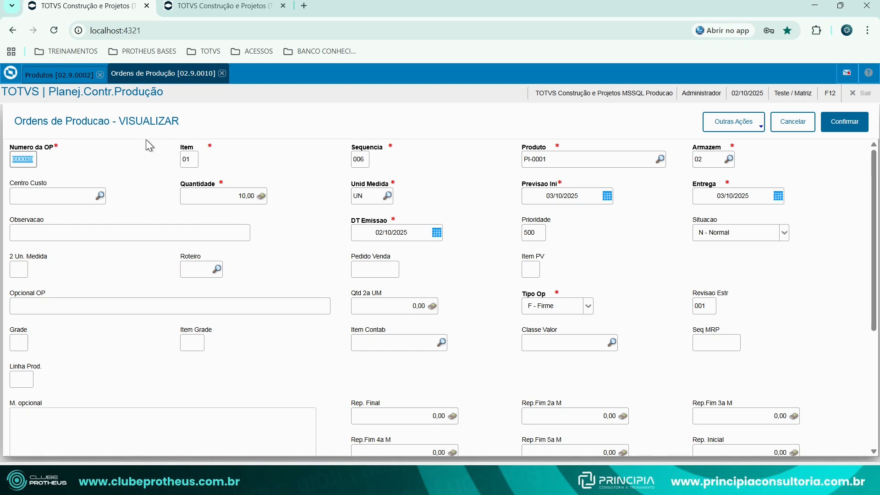
click(812, 124)
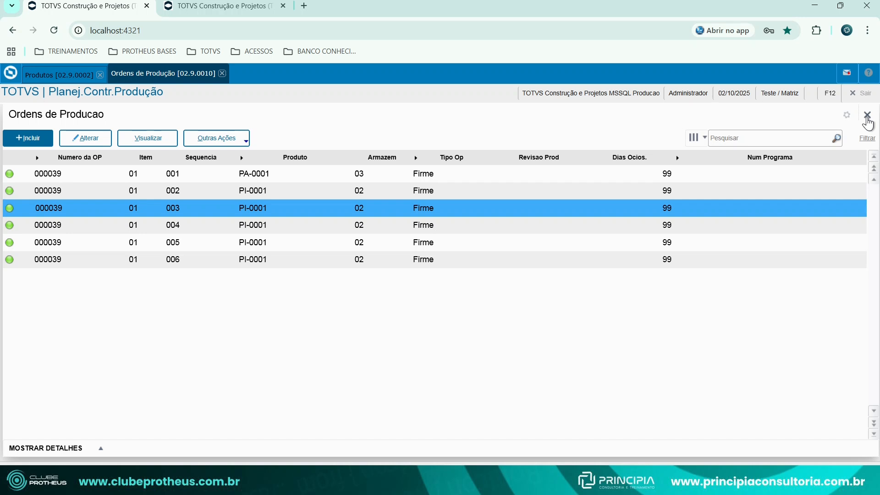
Close the production orders, open the purchase requests in the Compras environment, and compare the quantities of the newly generated MP-0005 requests
click(867, 116)
click(10, 72)
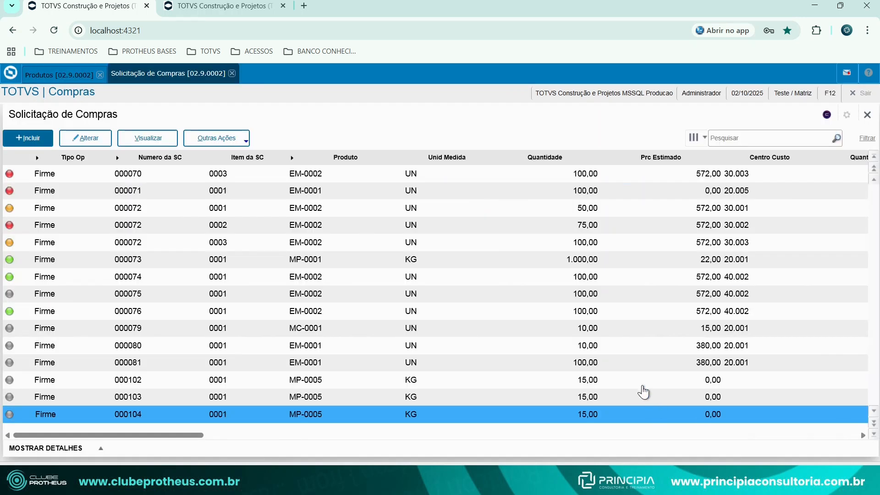
click(595, 395)
click(590, 418)
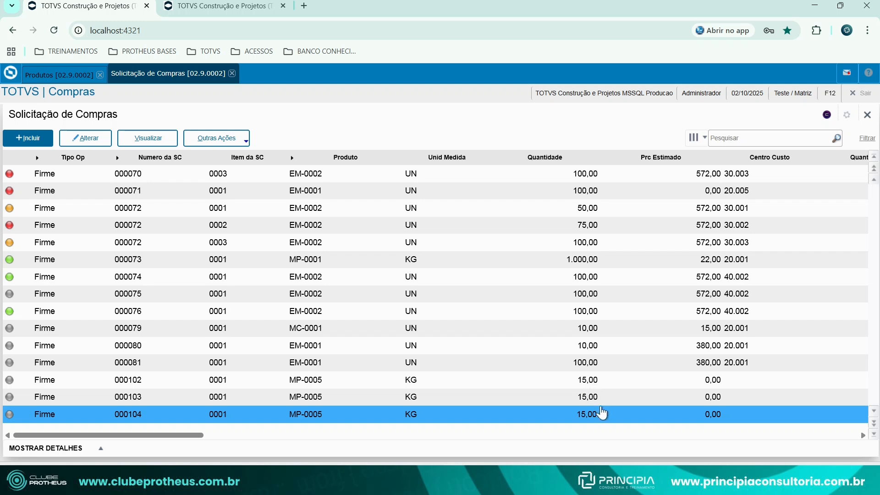
click(596, 402)
click(591, 384)
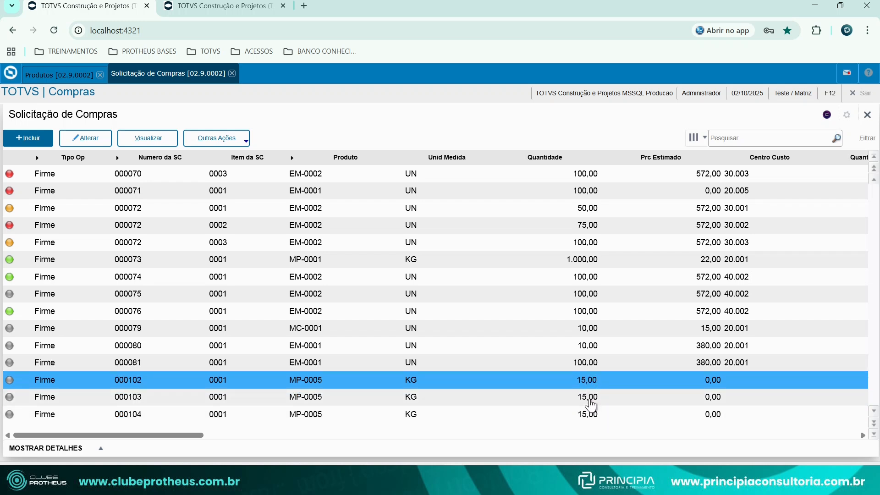
click(590, 403)
click(591, 419)
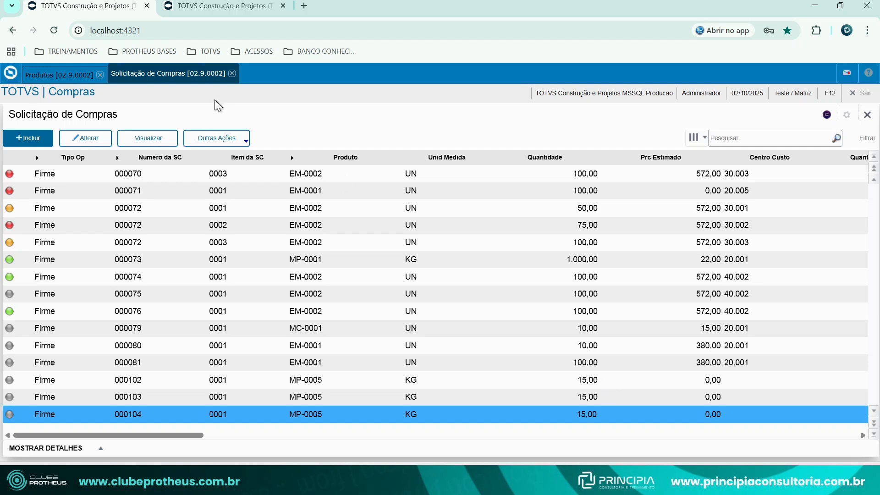
Return to the product registration list containing MP-0005
click(64, 77)
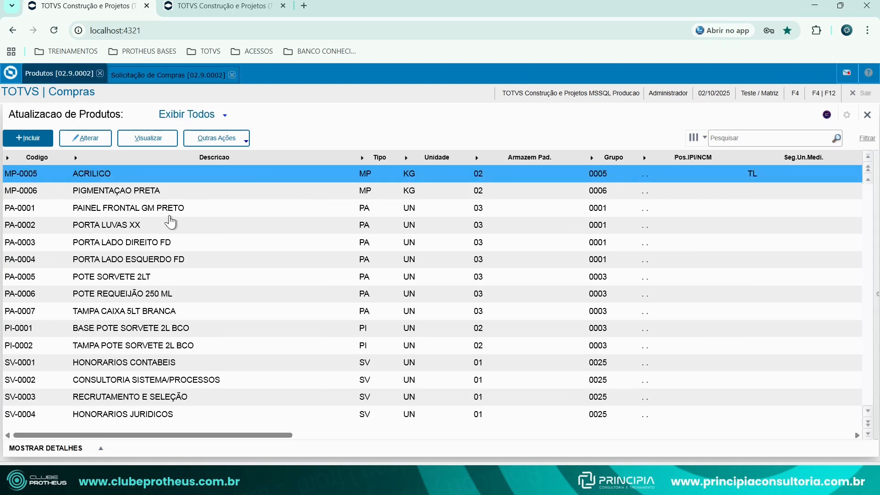